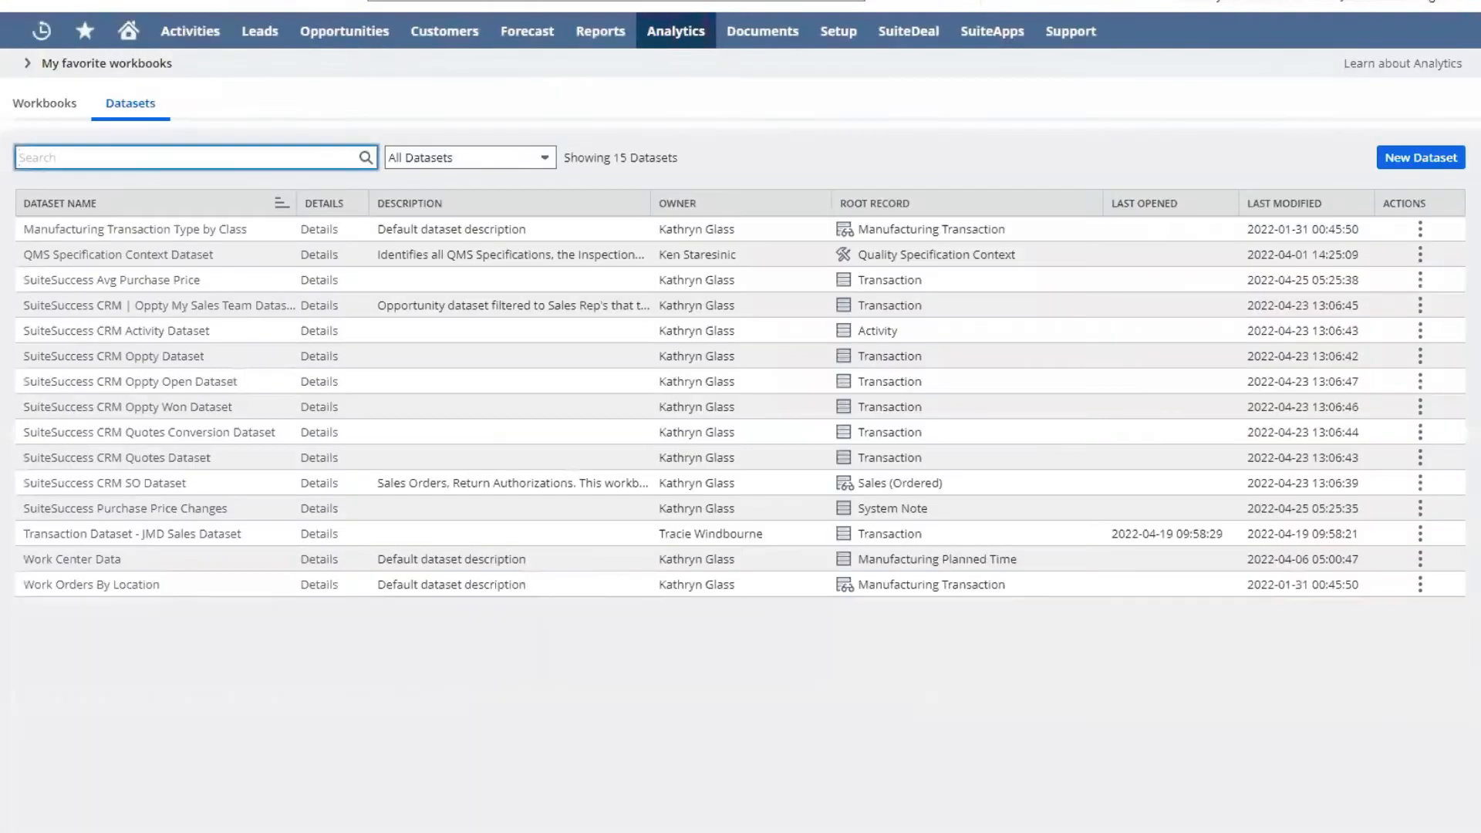
Create a new dataset using Transaction as its root record type.
left_click(1421, 157)
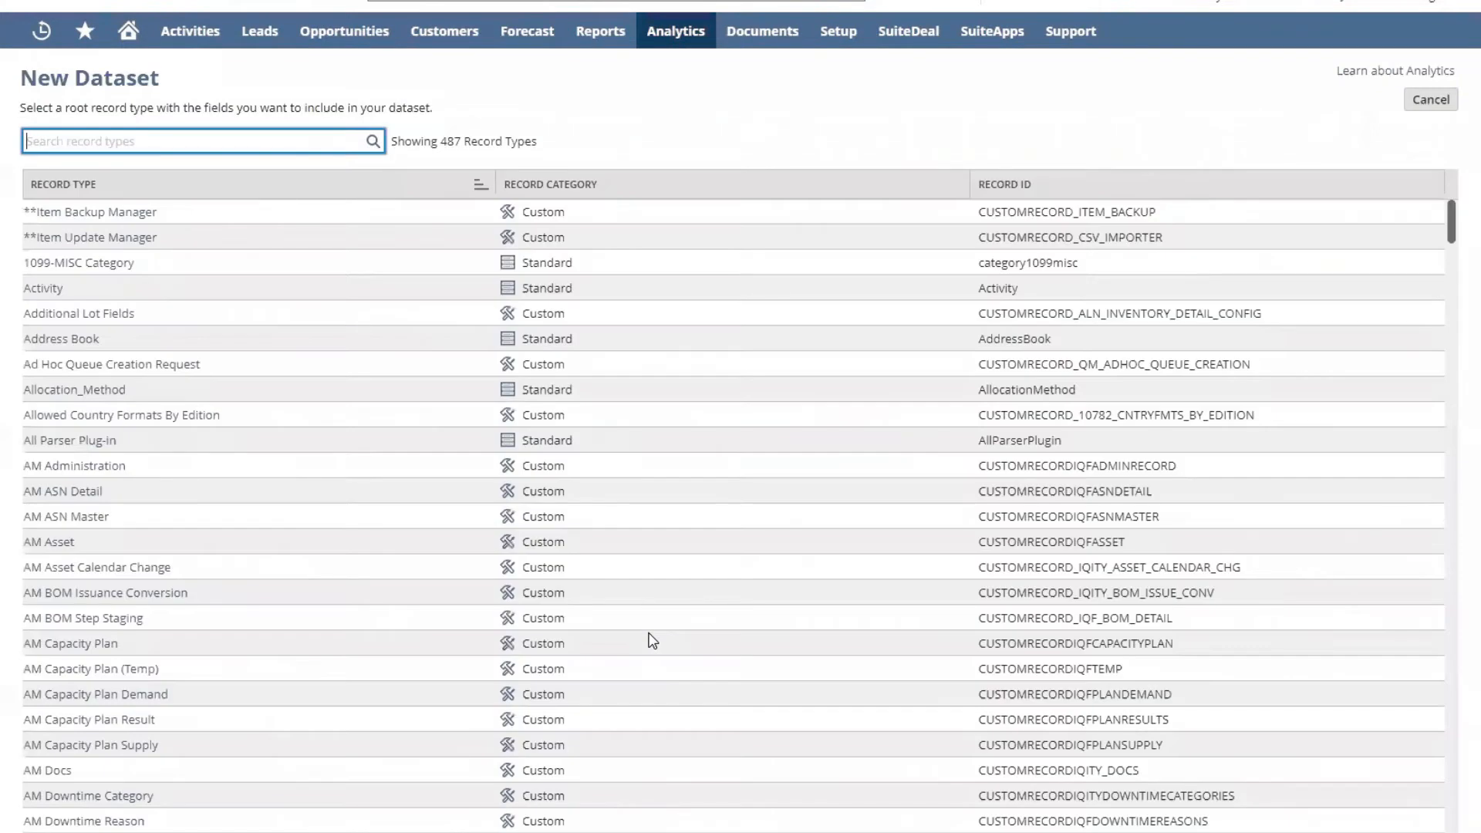
type("transac")
left_click(65, 367)
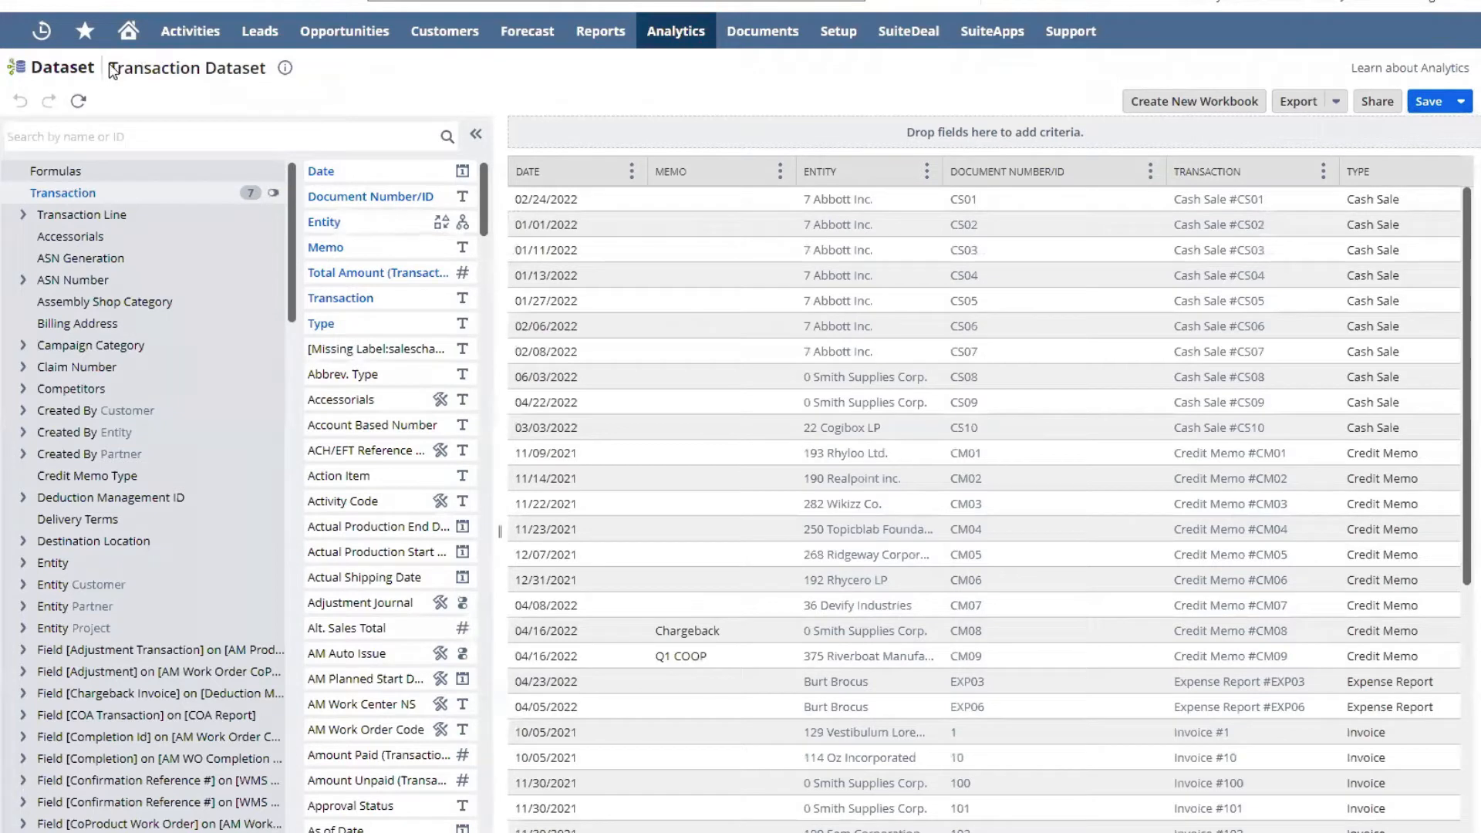
left_click_drag(111, 68, 281, 81)
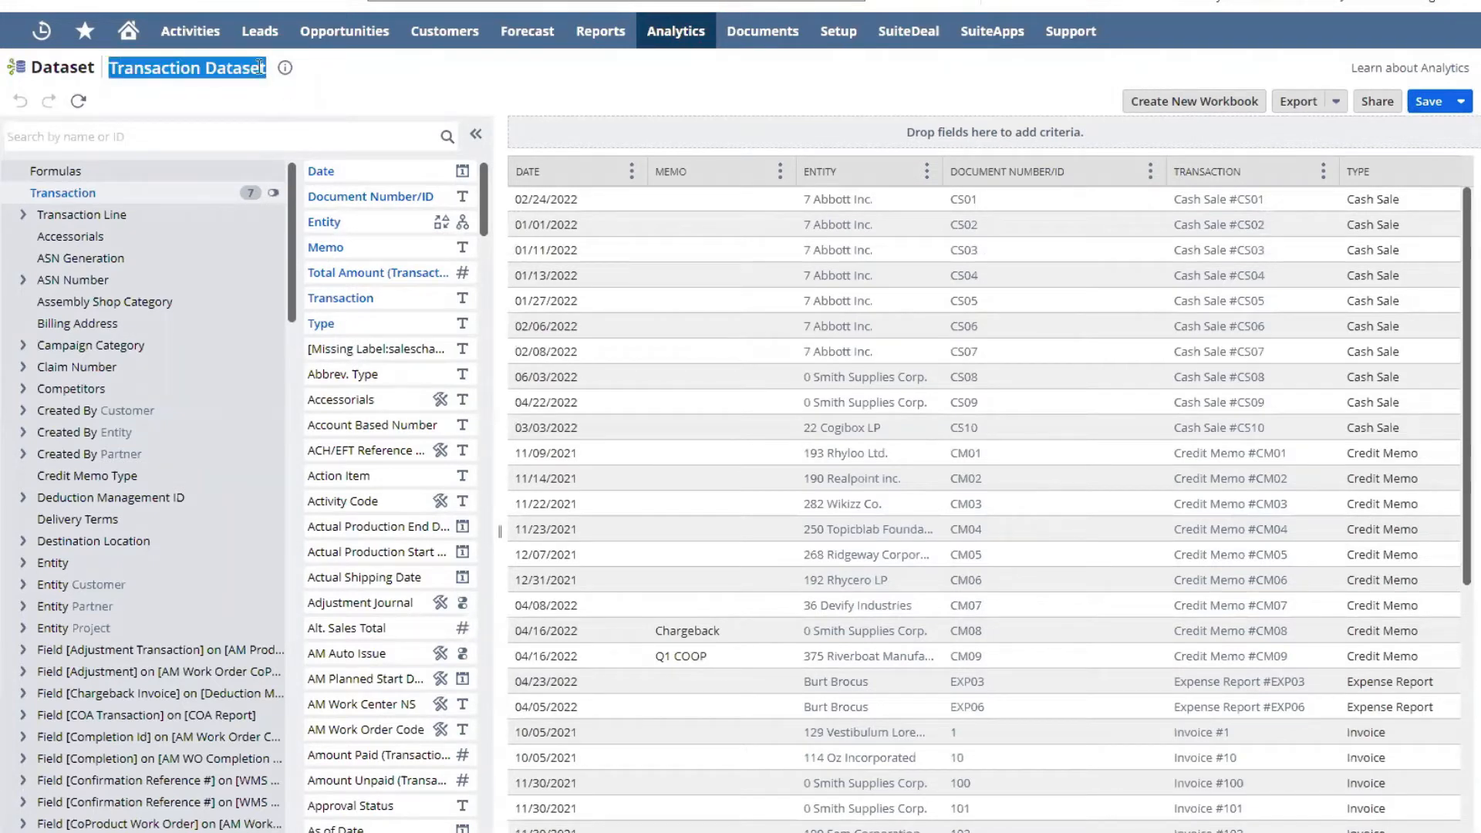
left_click(260, 67)
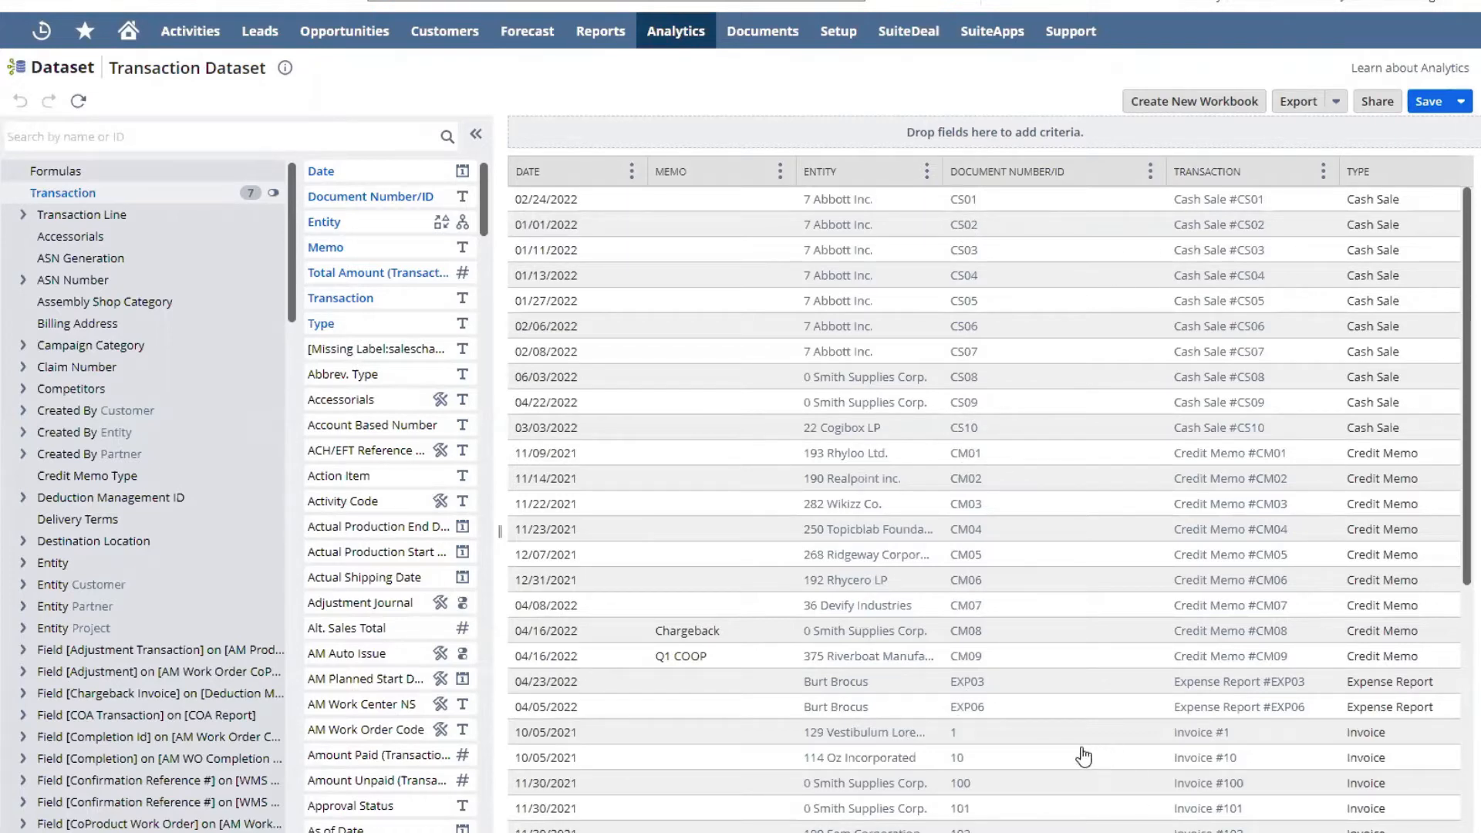
Remove the Memo column from the dataset's data grid.
scroll(1079, 752, "down", 5)
scroll(1188, 623, "down", 3)
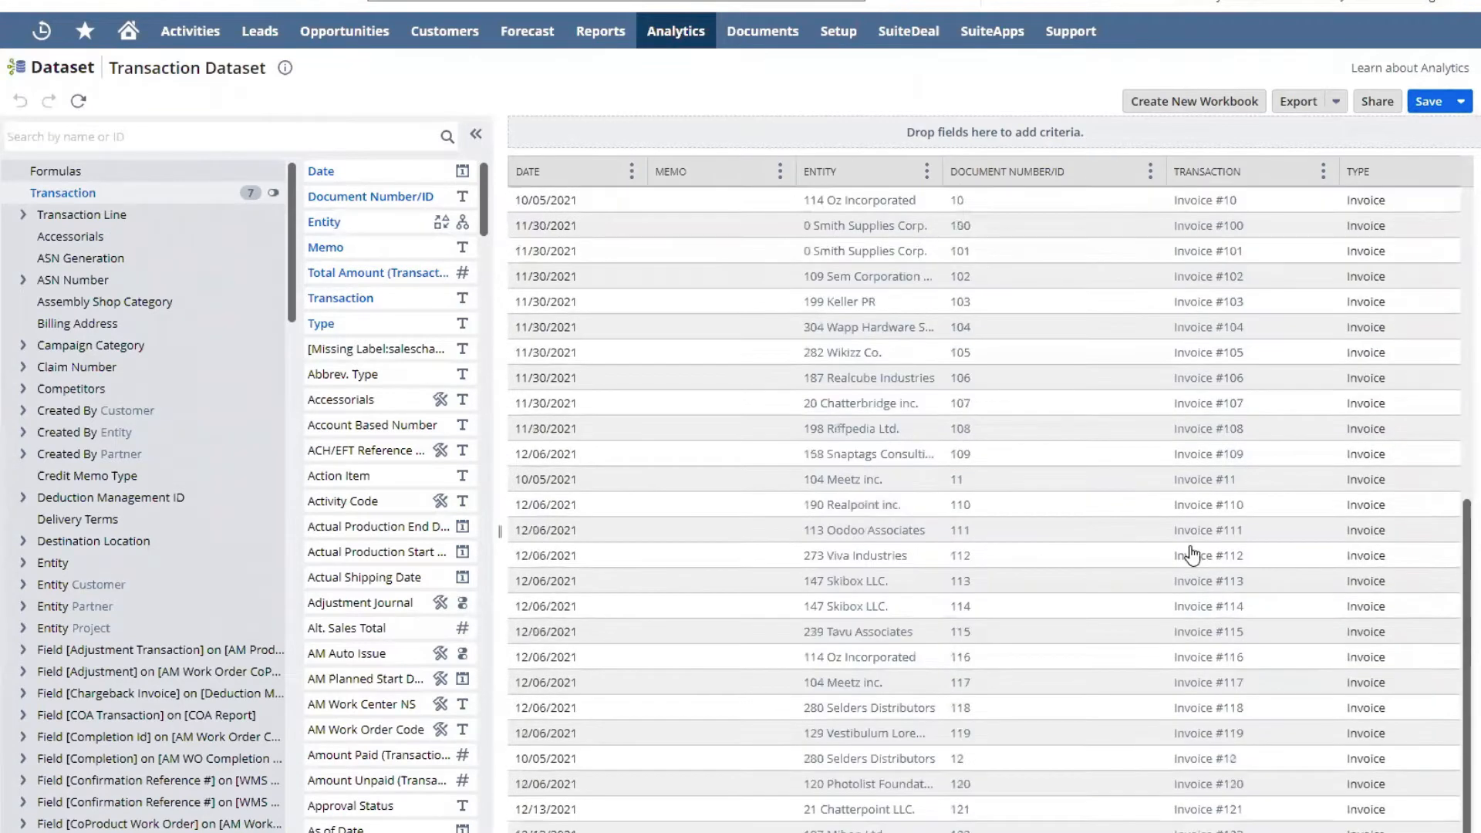
scroll(806, 540, "up", 8)
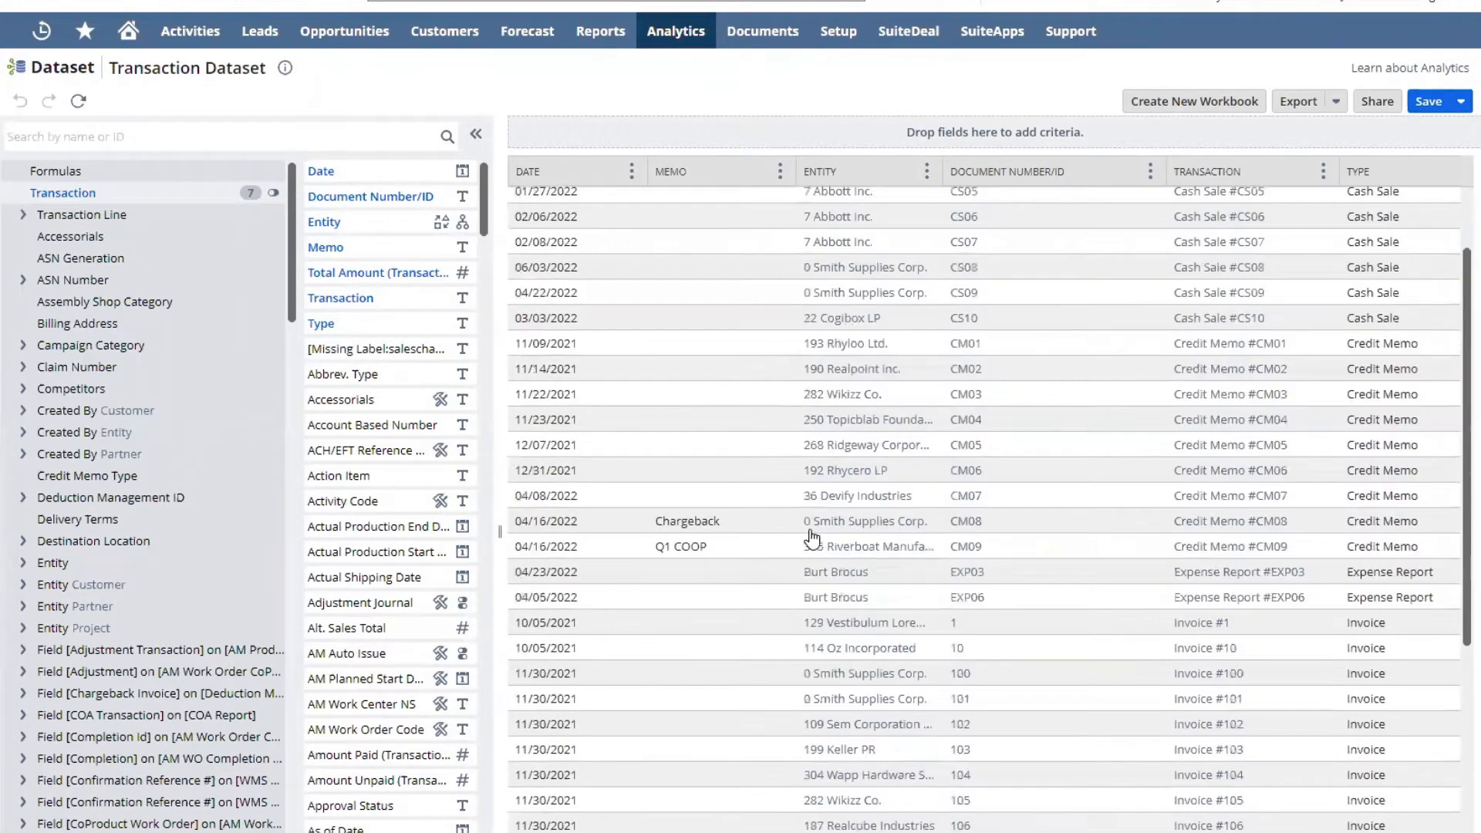
left_click(780, 172)
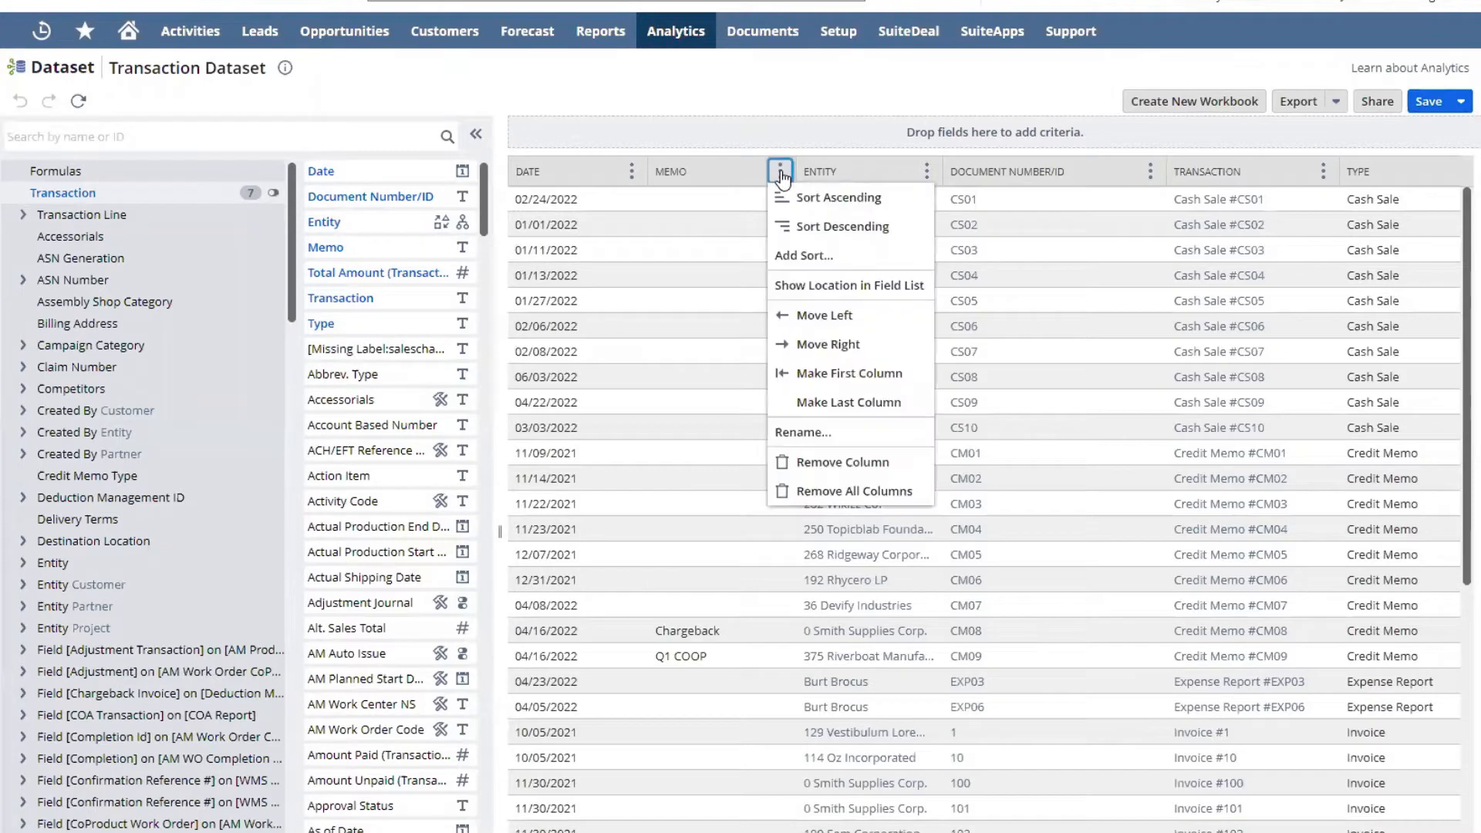
left_click(835, 465)
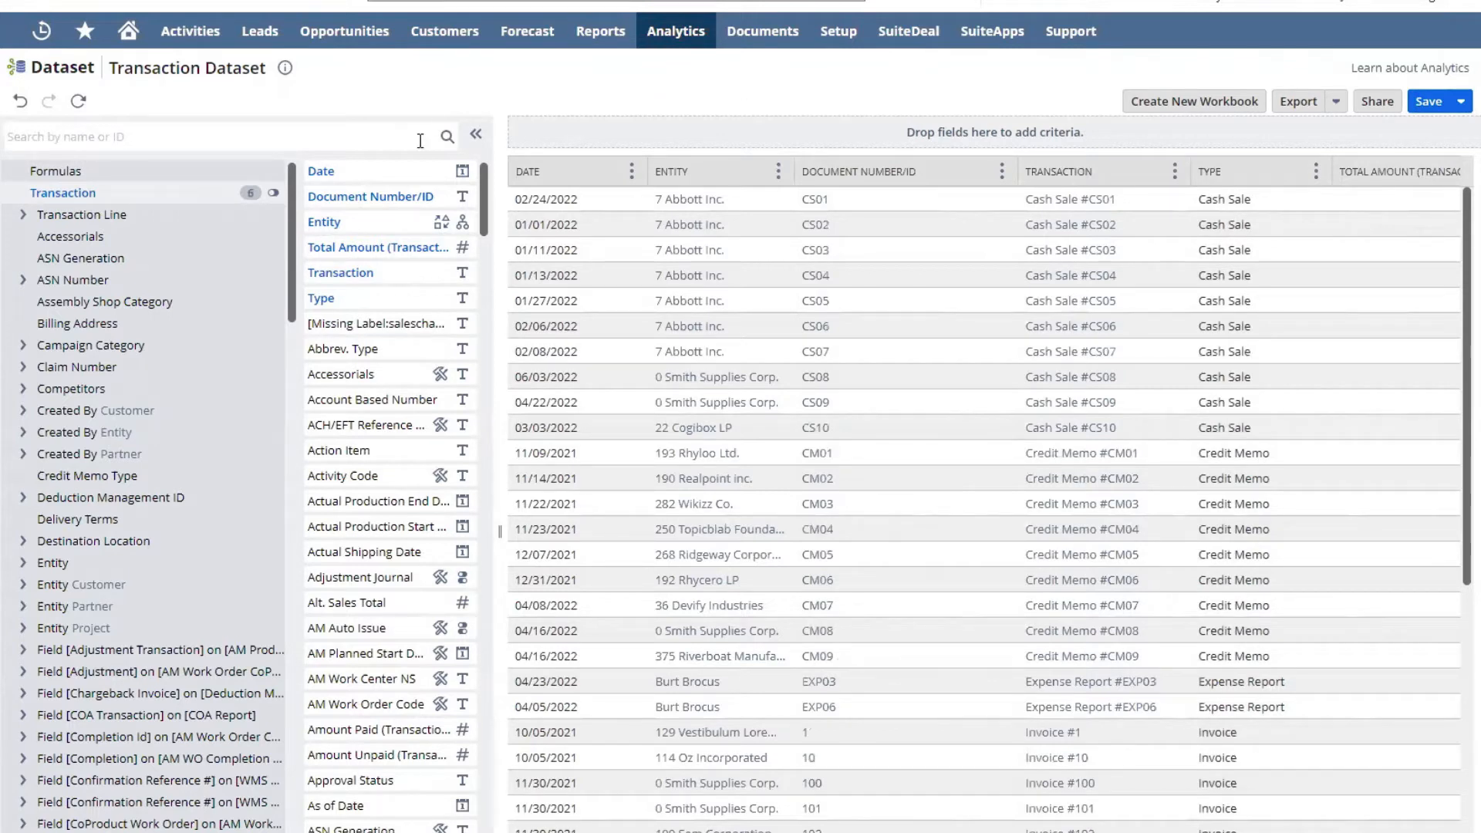
Add a criteria filter on the Type field that includes only Sales Order transactions.
left_click_drag(344, 299, 800, 132)
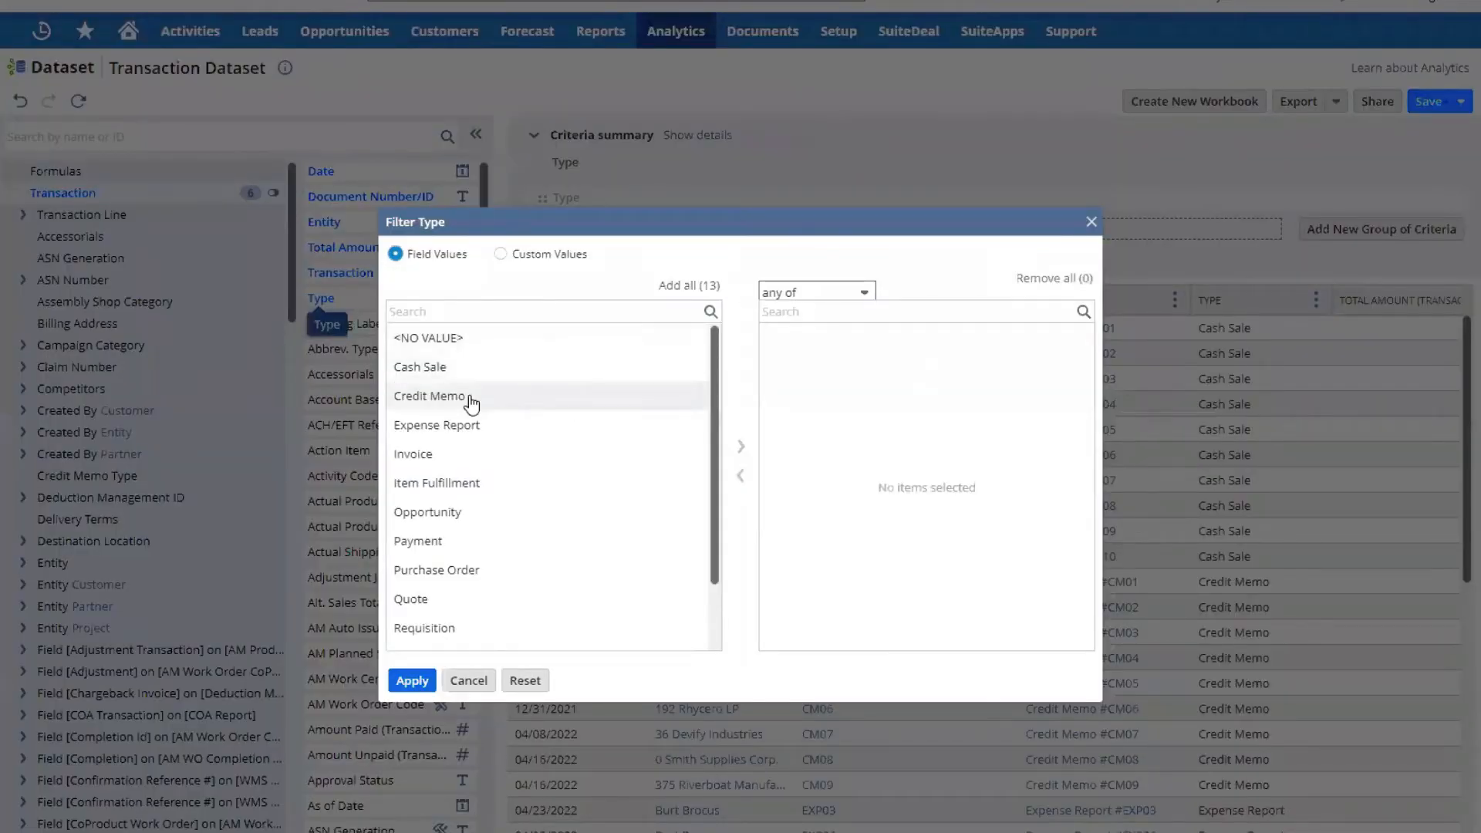
scroll(471, 401, "down", 3)
left_click(436, 607)
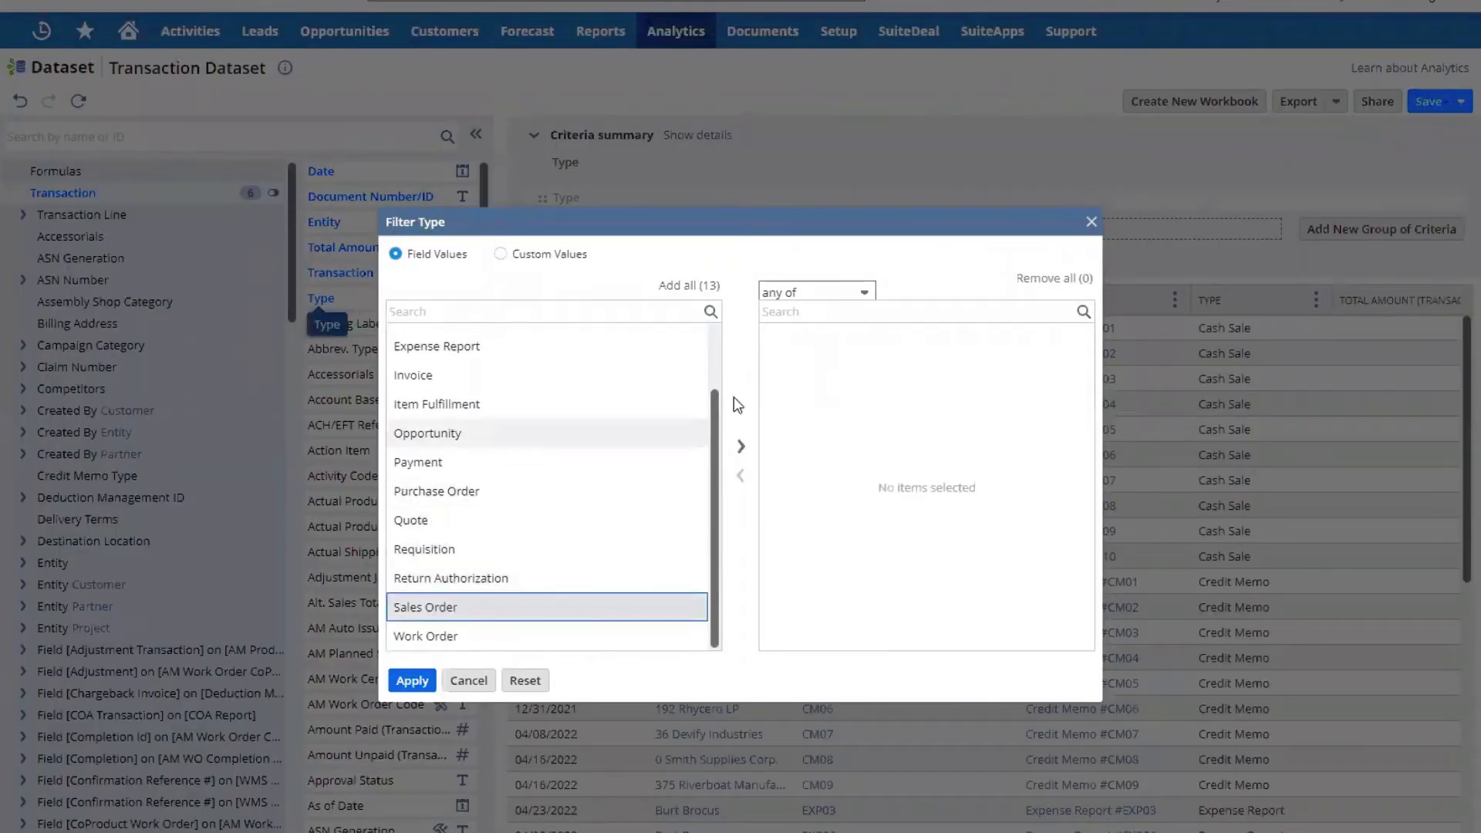
left_click(741, 446)
left_click(411, 680)
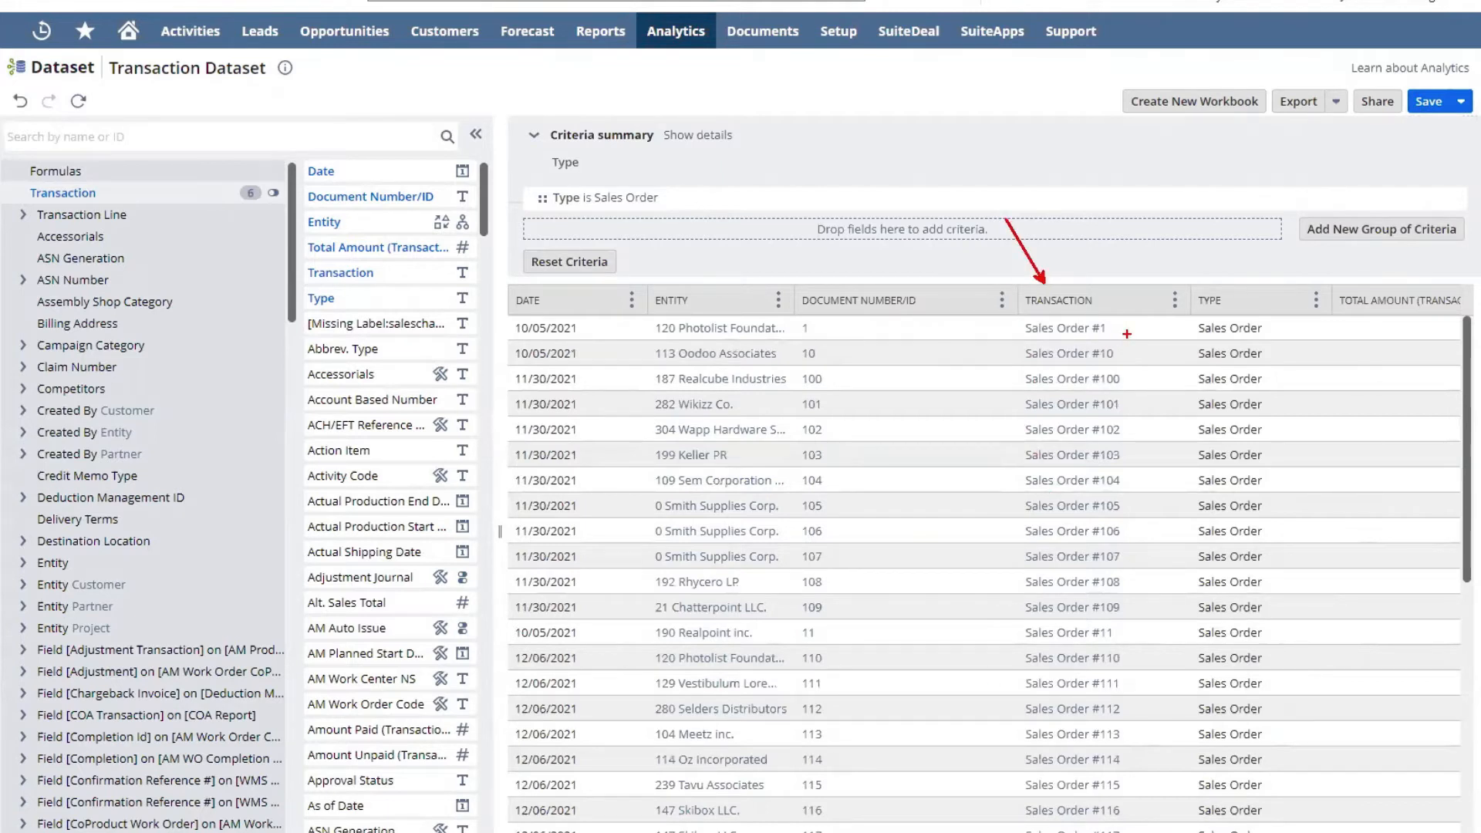
Search the fields for "sales" and add the transaction's Sales Rep as a column between Document Number/ID and Transaction.
left_click(286, 132)
type("sales")
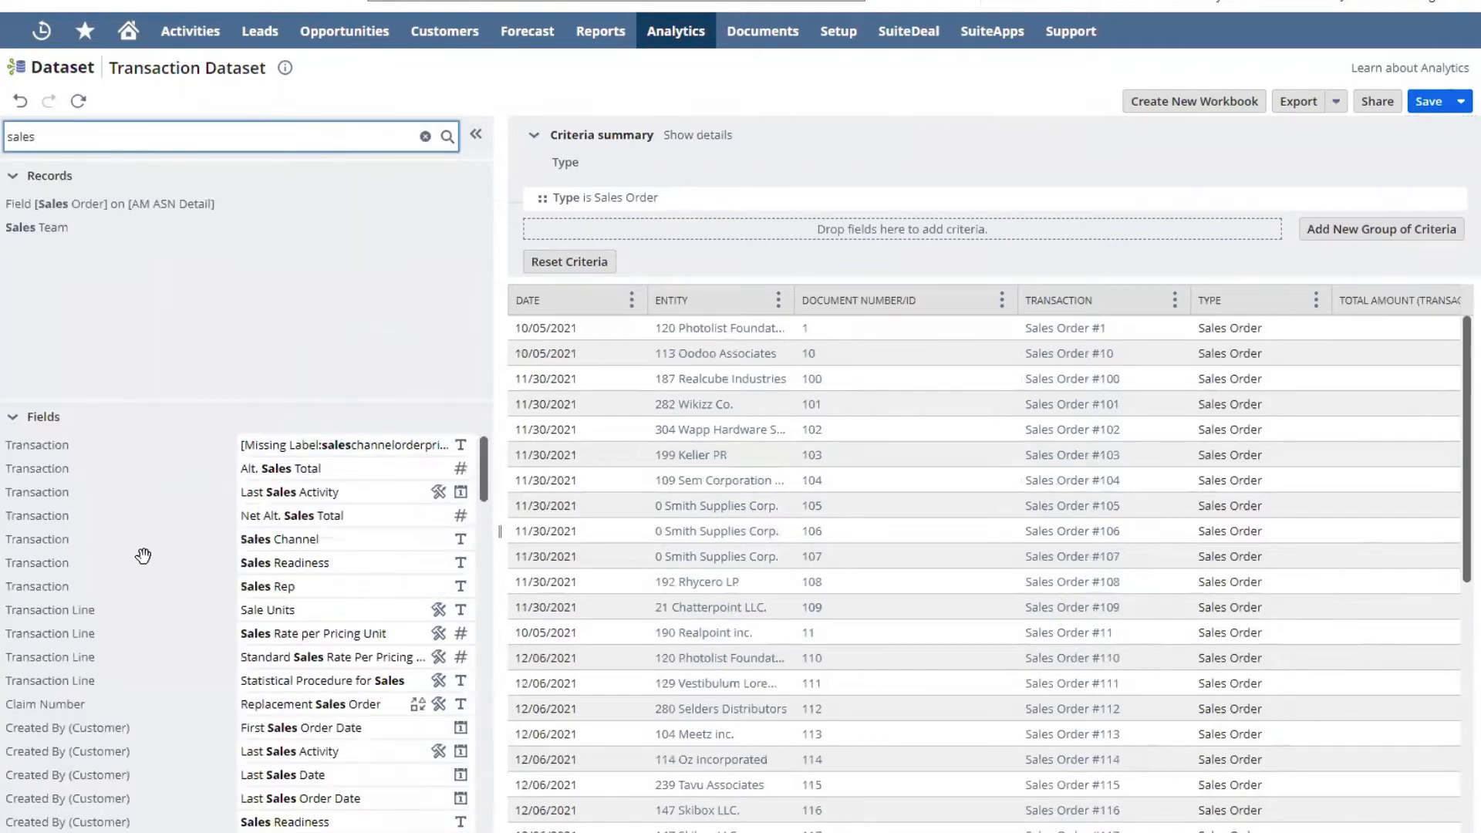
left_click(249, 588)
left_click_drag(249, 590, 1002, 349)
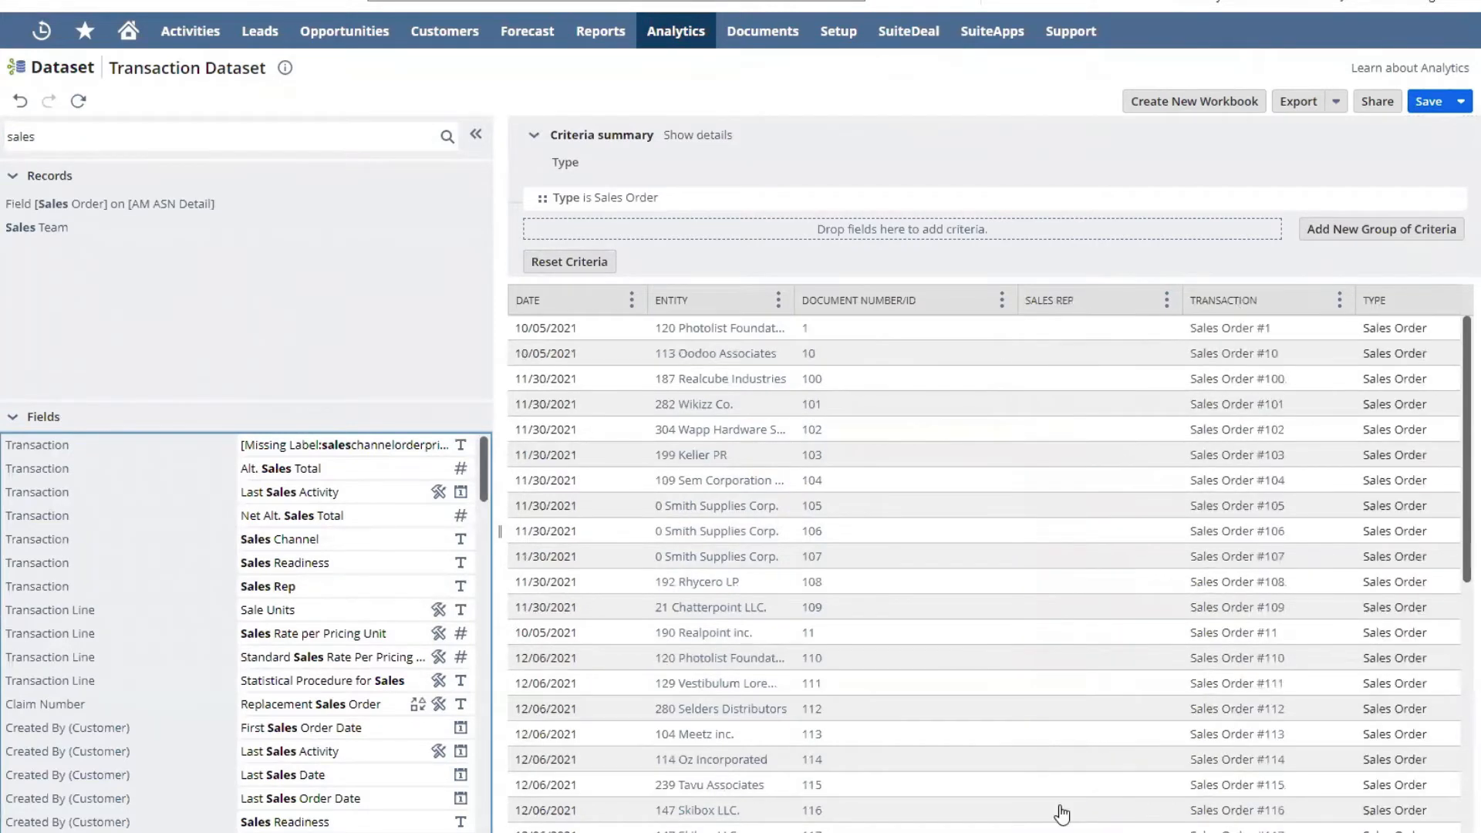
scroll(1349, 402, "right", 5)
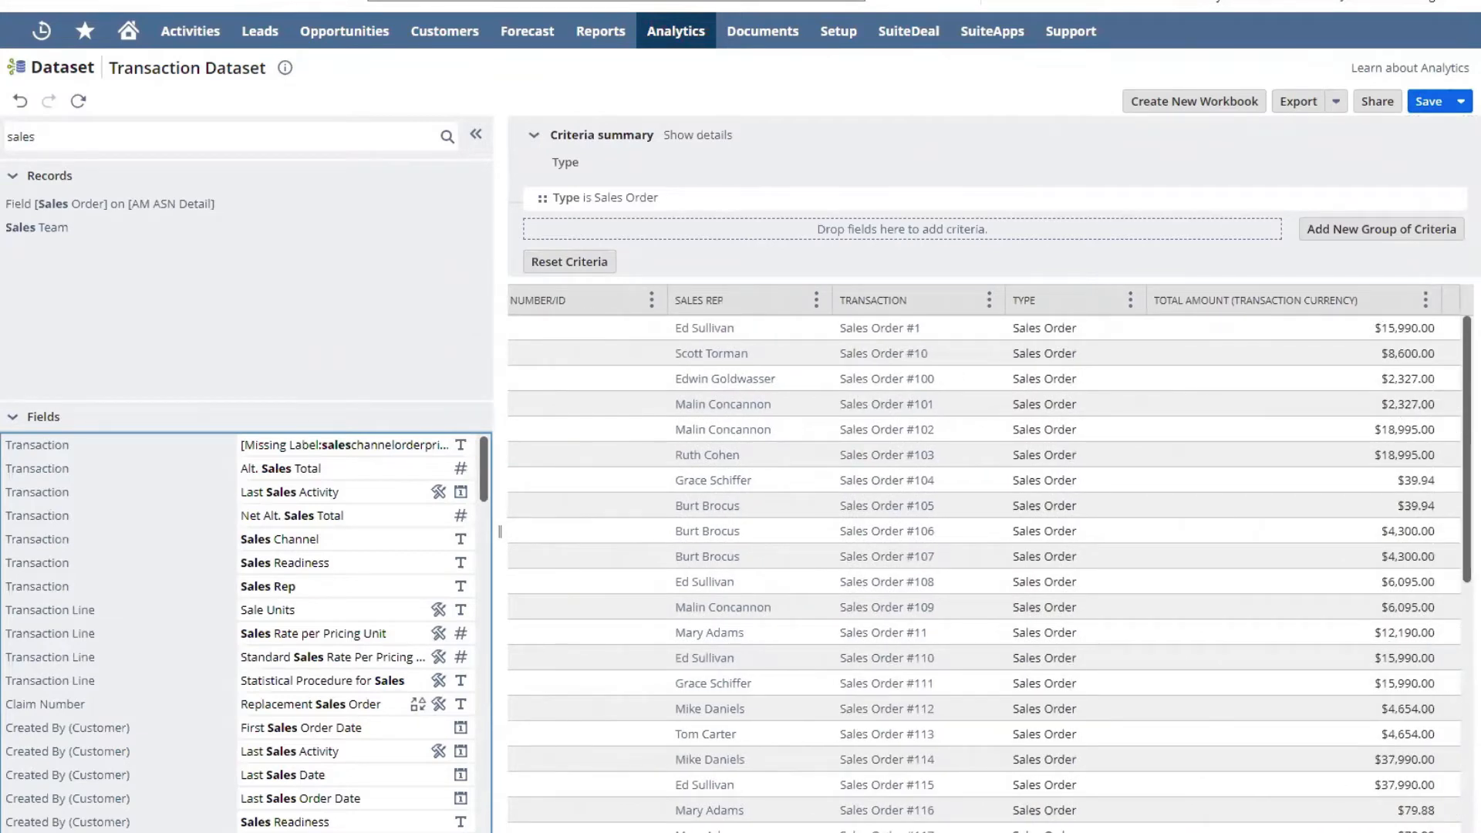
scroll(1095, 370, "left", 5)
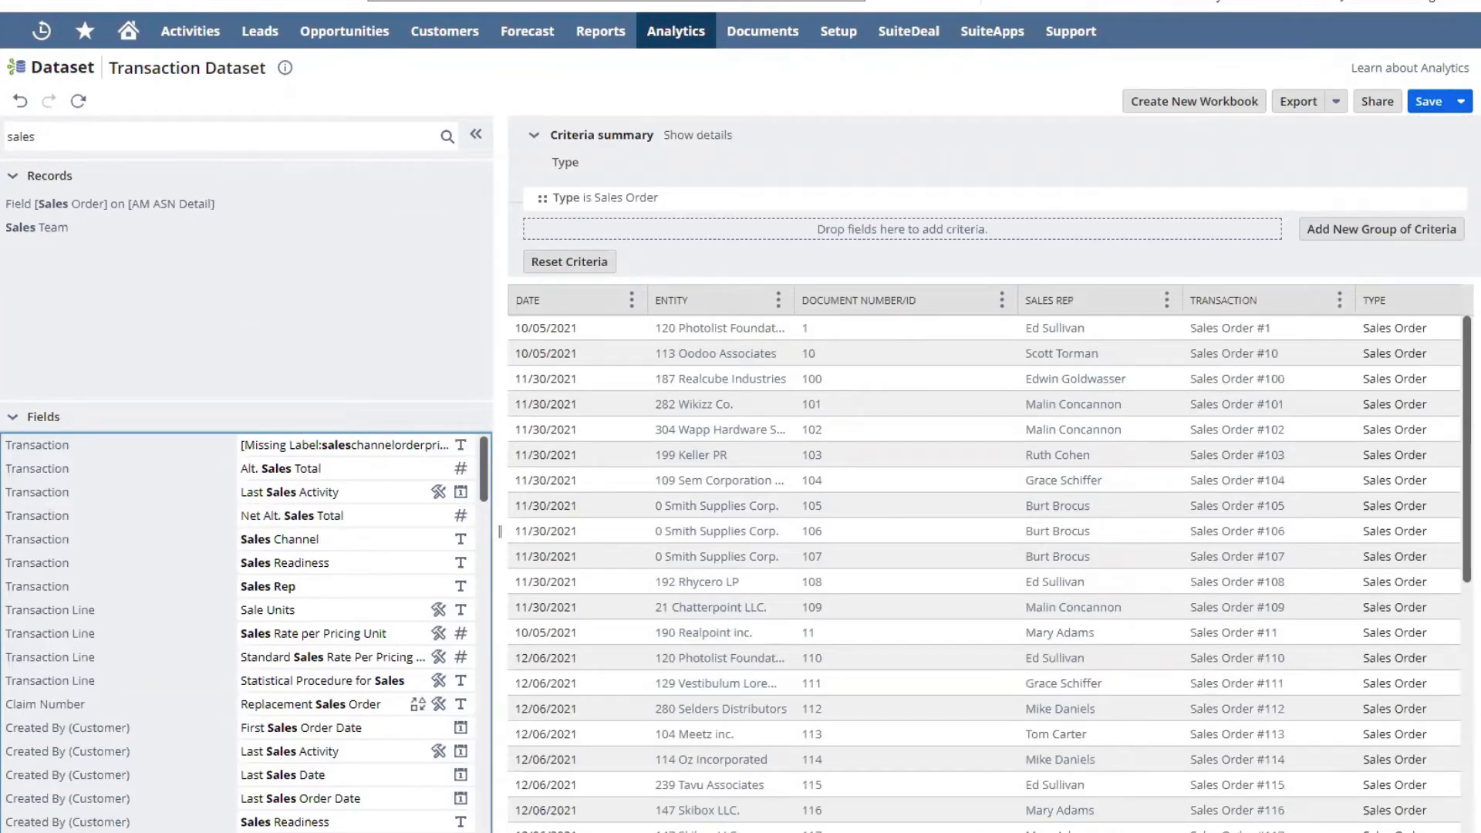
Create a new workbook from this dataset and start it with a pivot visualization.
left_click(1220, 99)
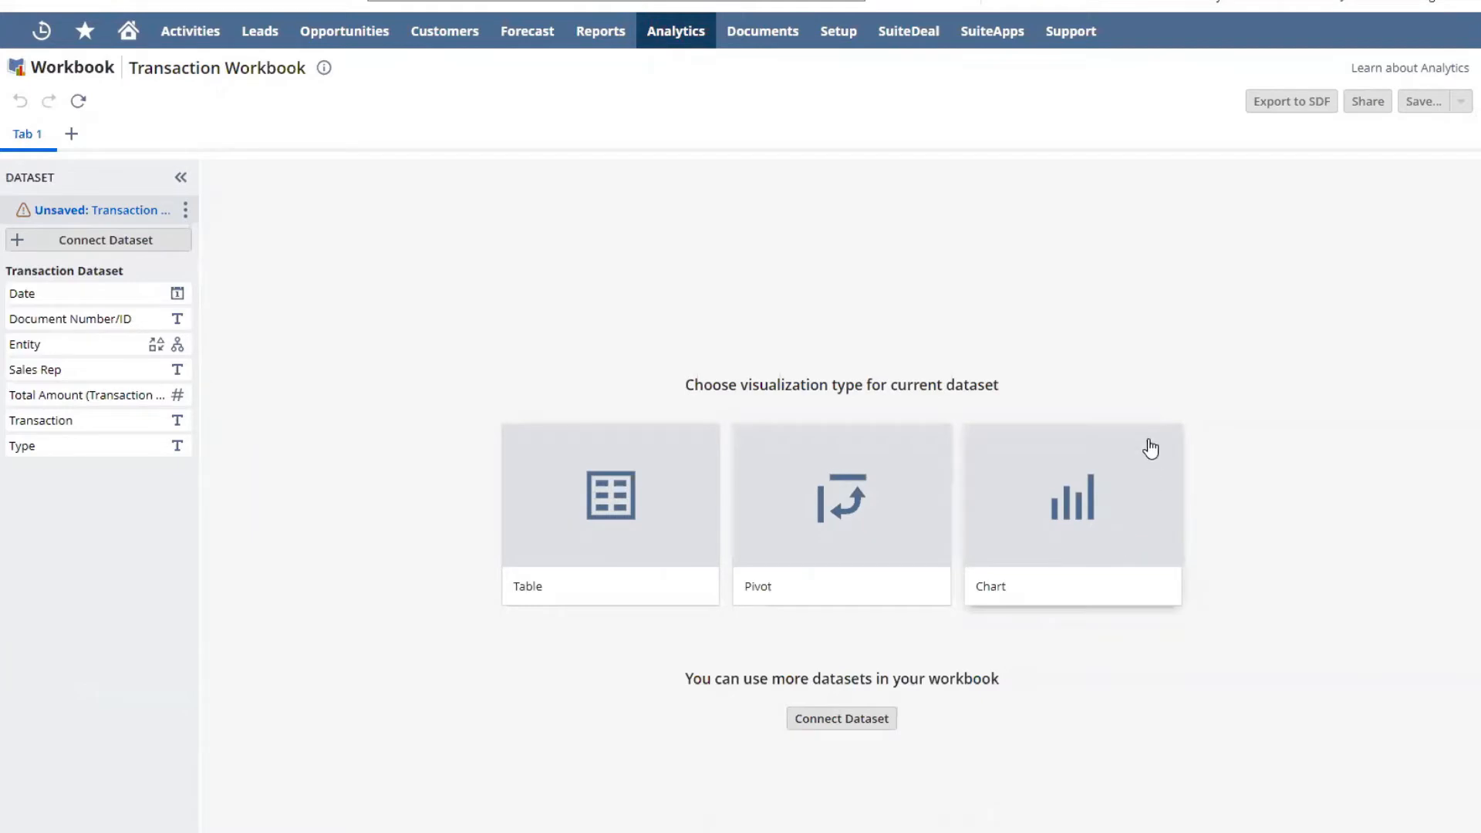
left_click(843, 511)
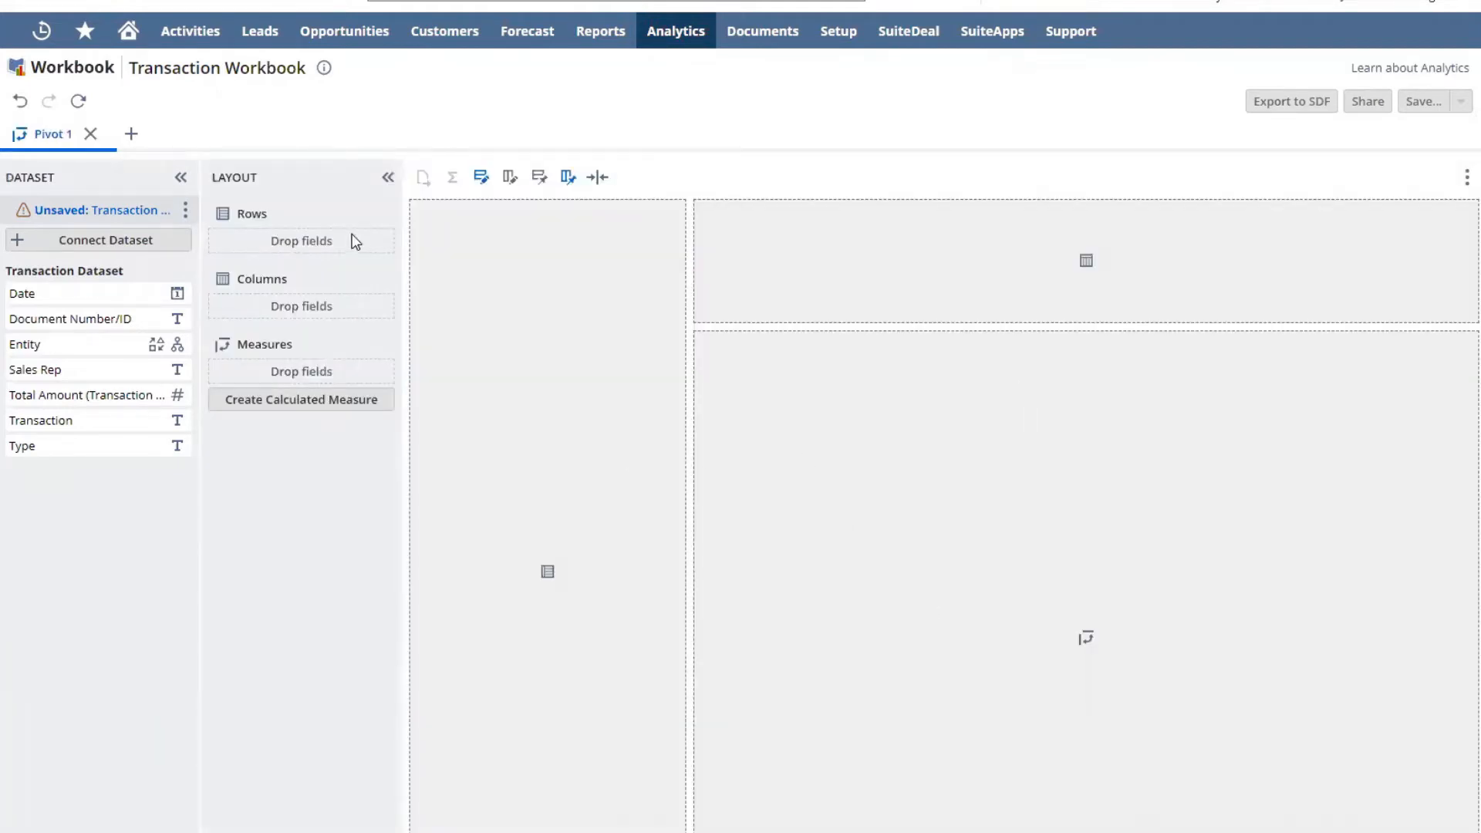
Lay out the pivot with Total Amount as the measure, Entity as rows showing child level only, and Date as columns.
left_click_drag(72, 395, 299, 371)
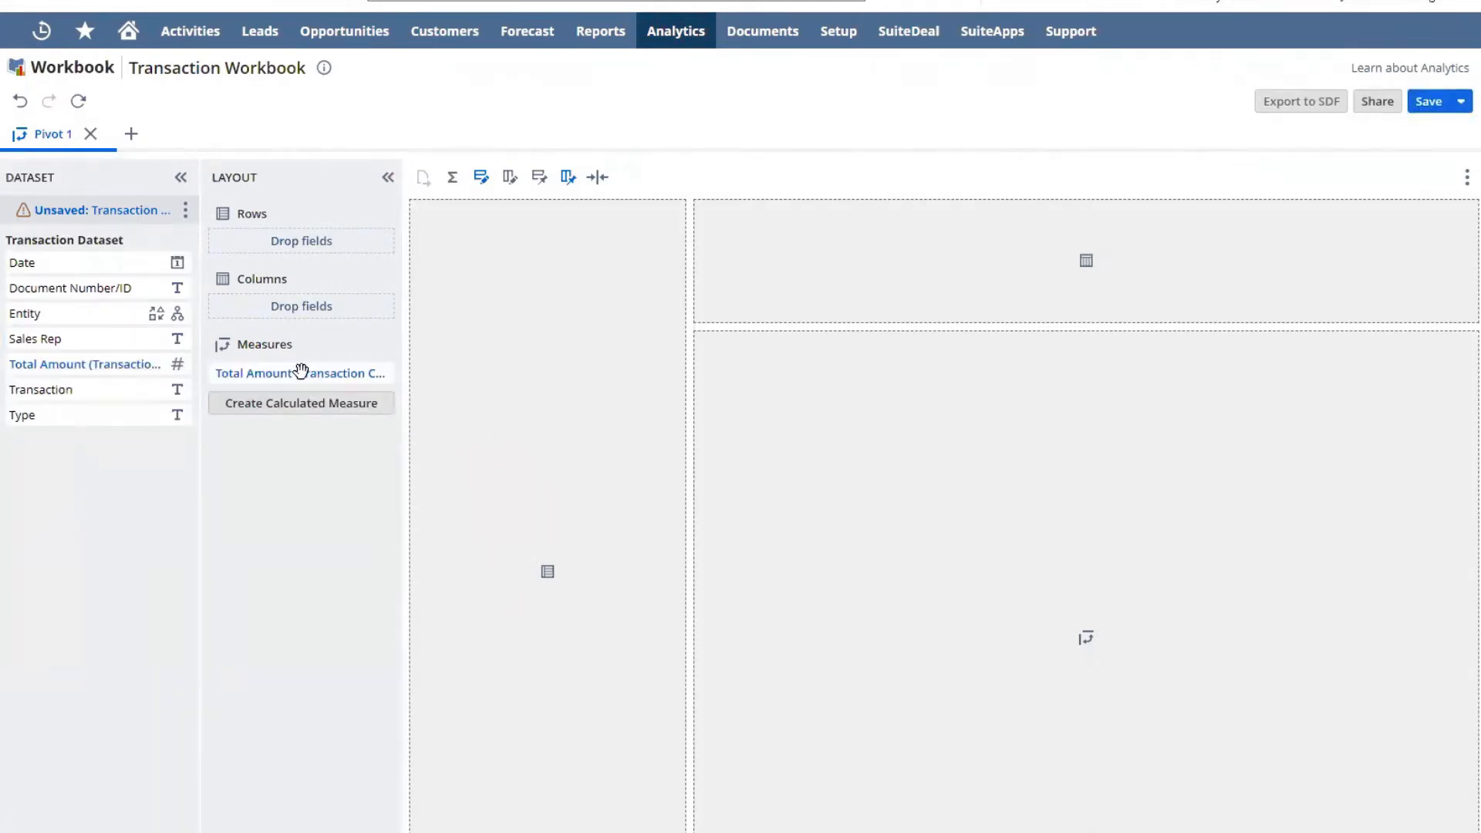
left_click_drag(162, 314, 279, 240)
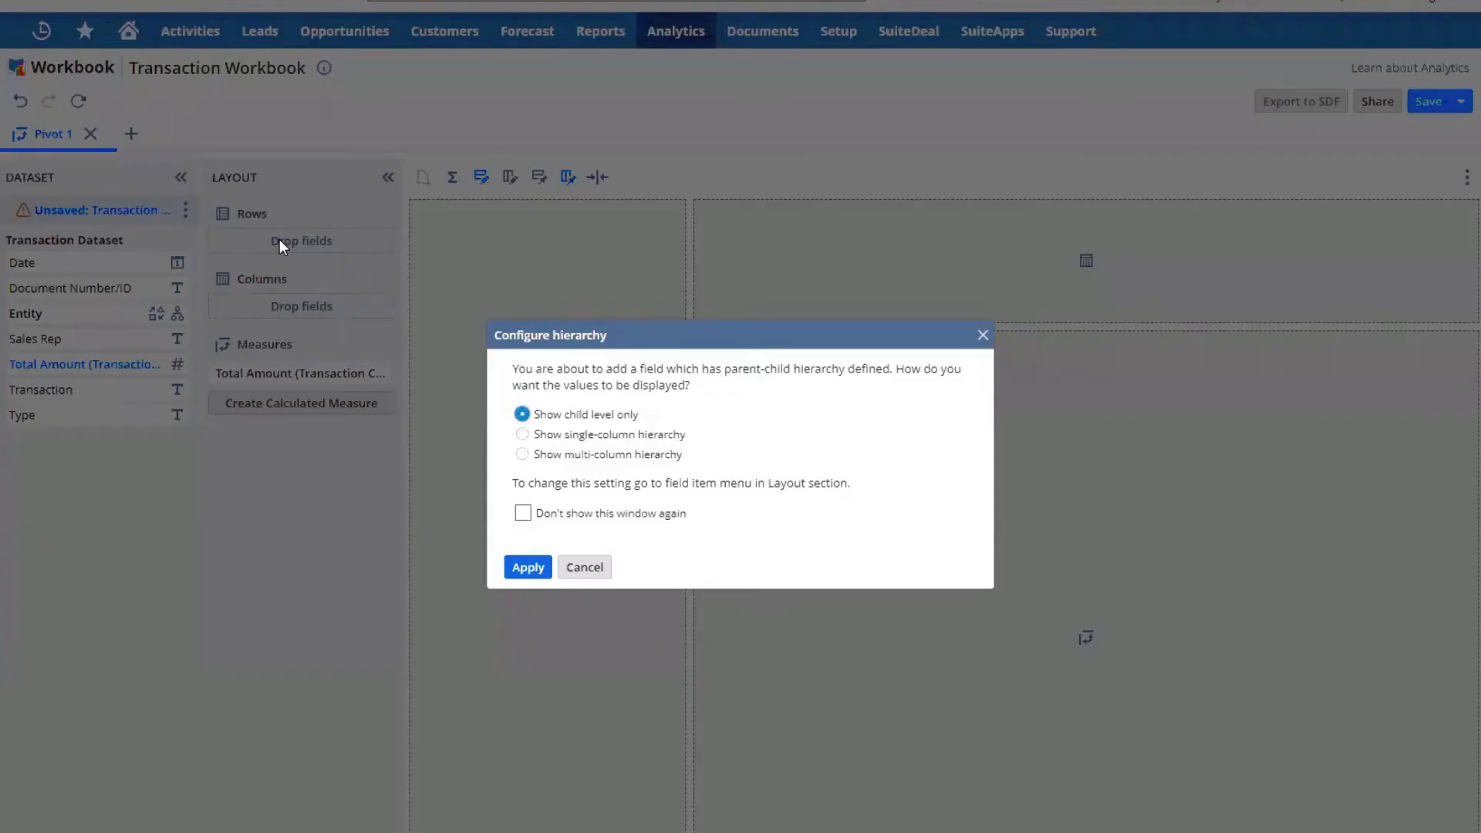
left_click(528, 567)
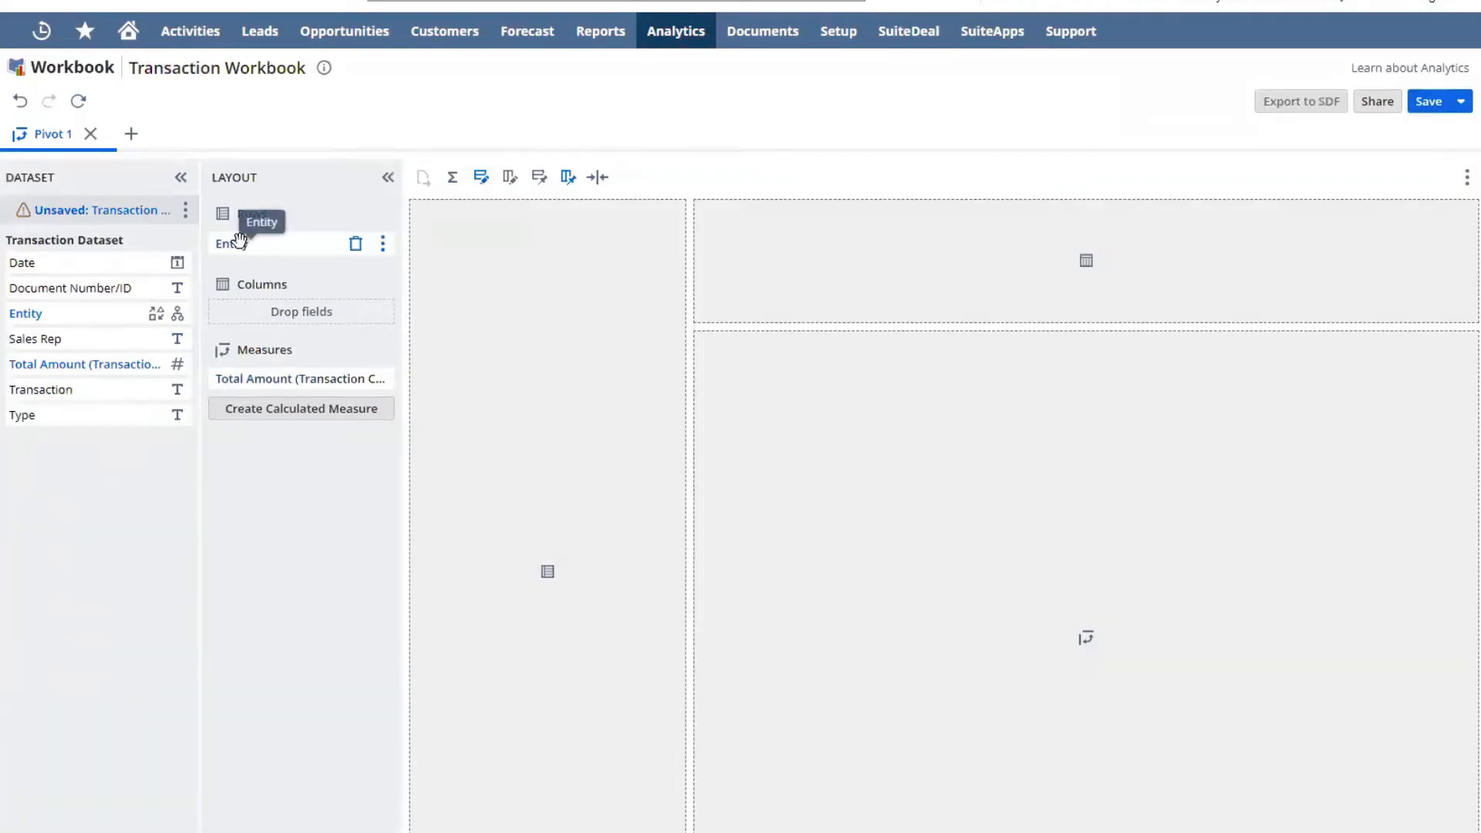
left_click_drag(54, 263, 277, 311)
Filter the pivot's Date (Year) to 2021 and add the Quarter level beneath the year in the columns.
left_click(382, 316)
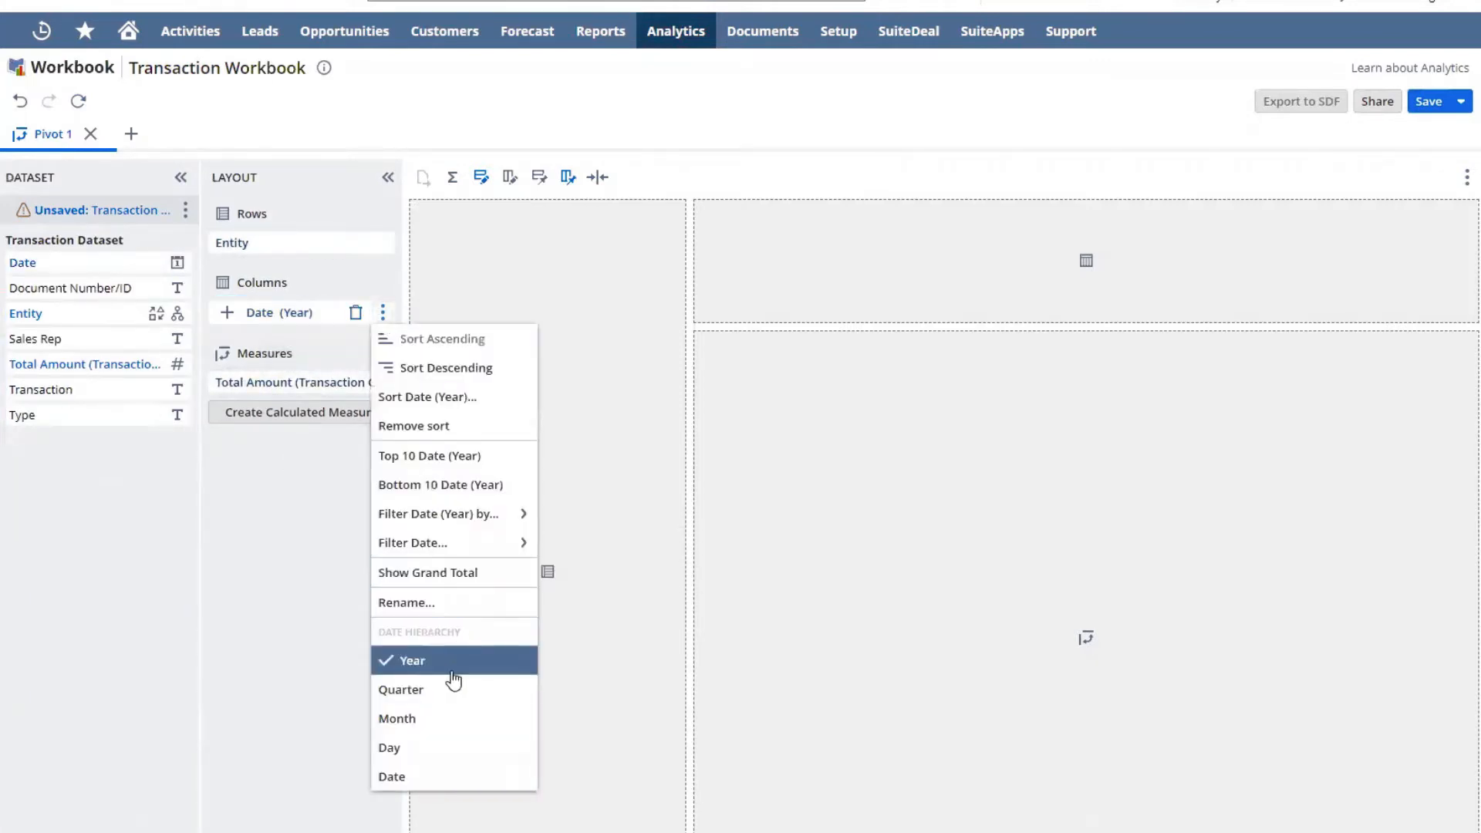
mouse_move(502, 544)
left_click(605, 546)
left_click(492, 370)
left_click(740, 433)
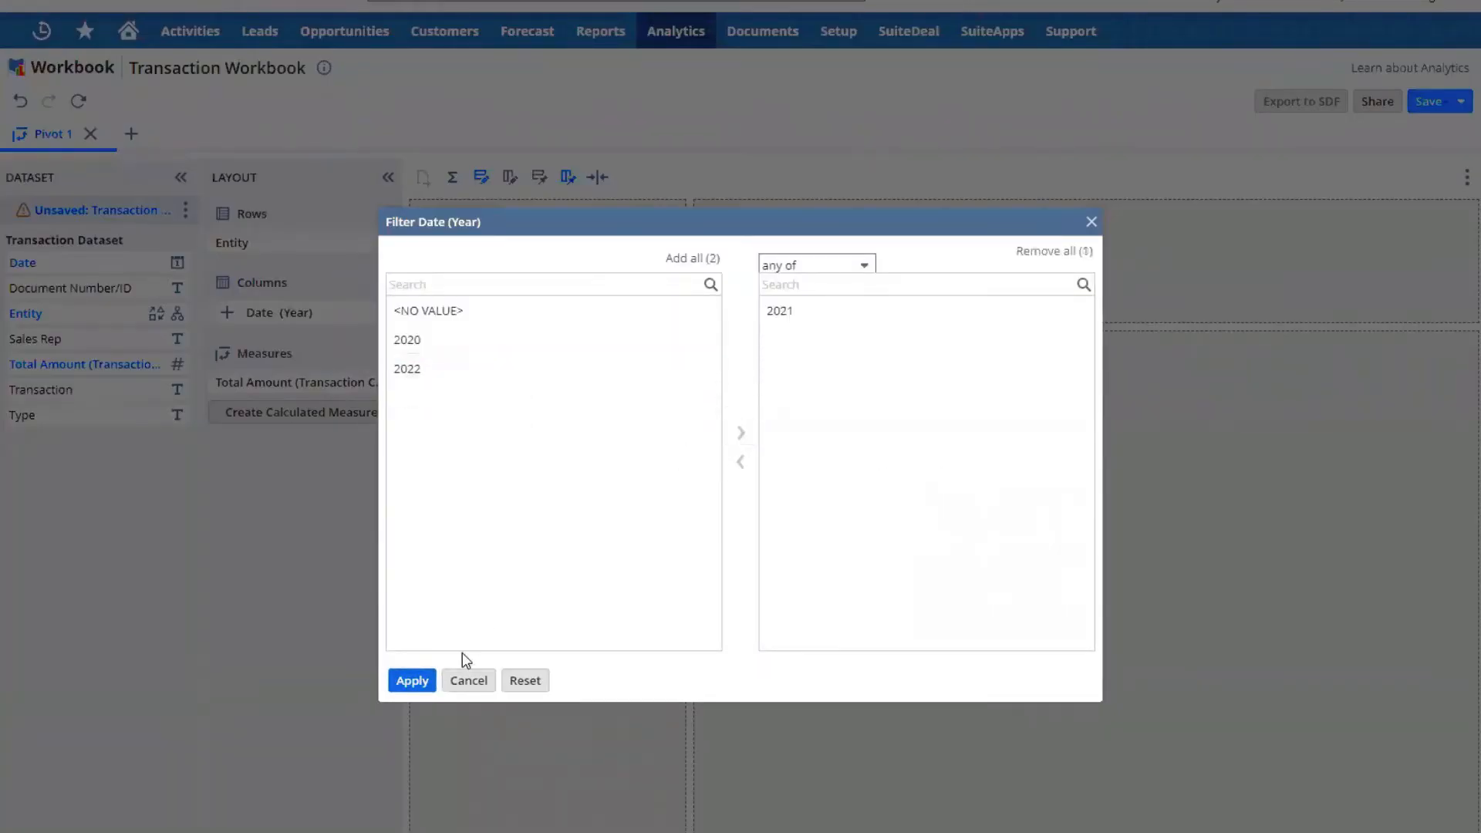
left_click(411, 680)
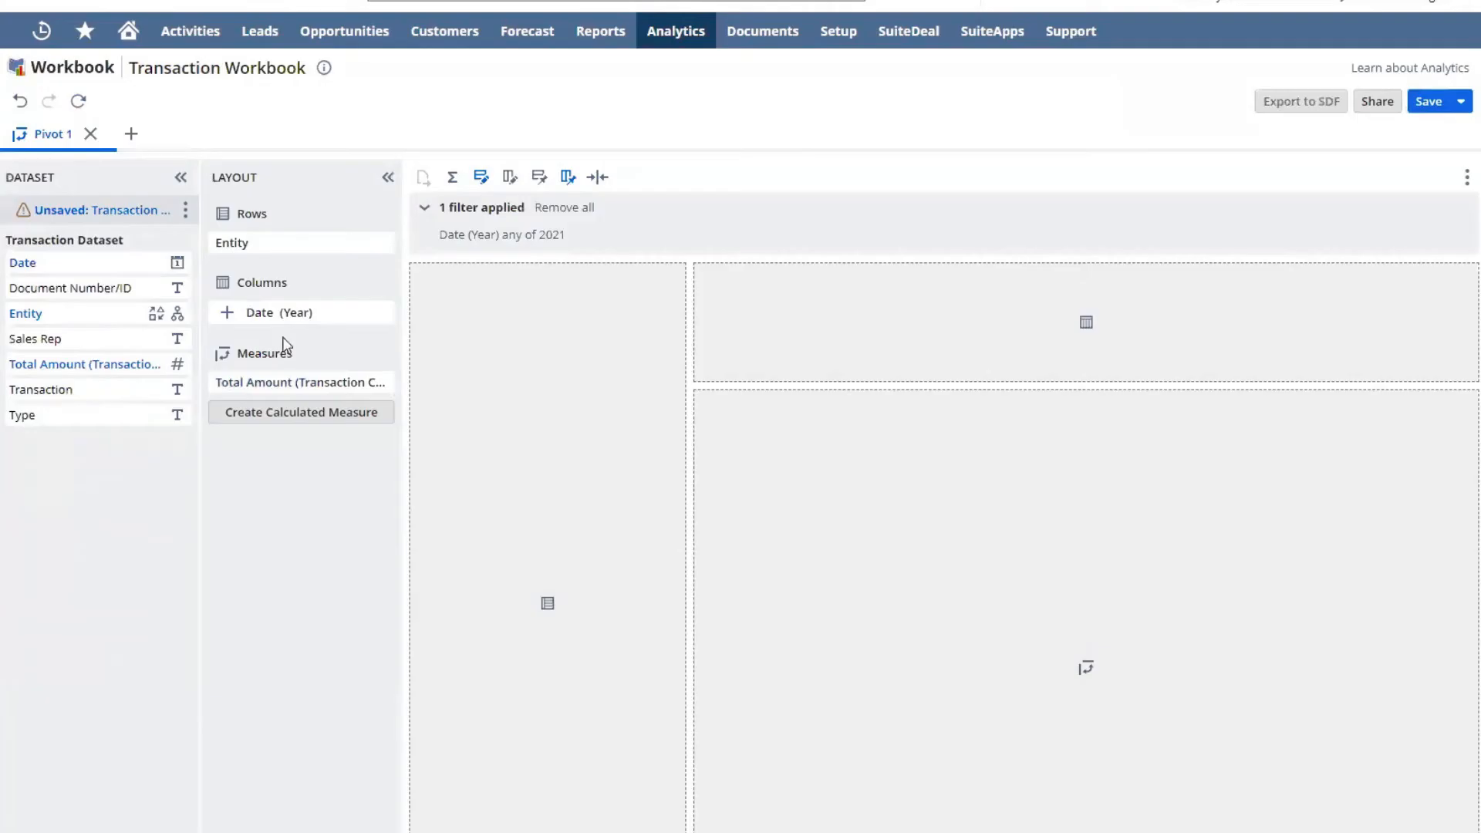
left_click(227, 313)
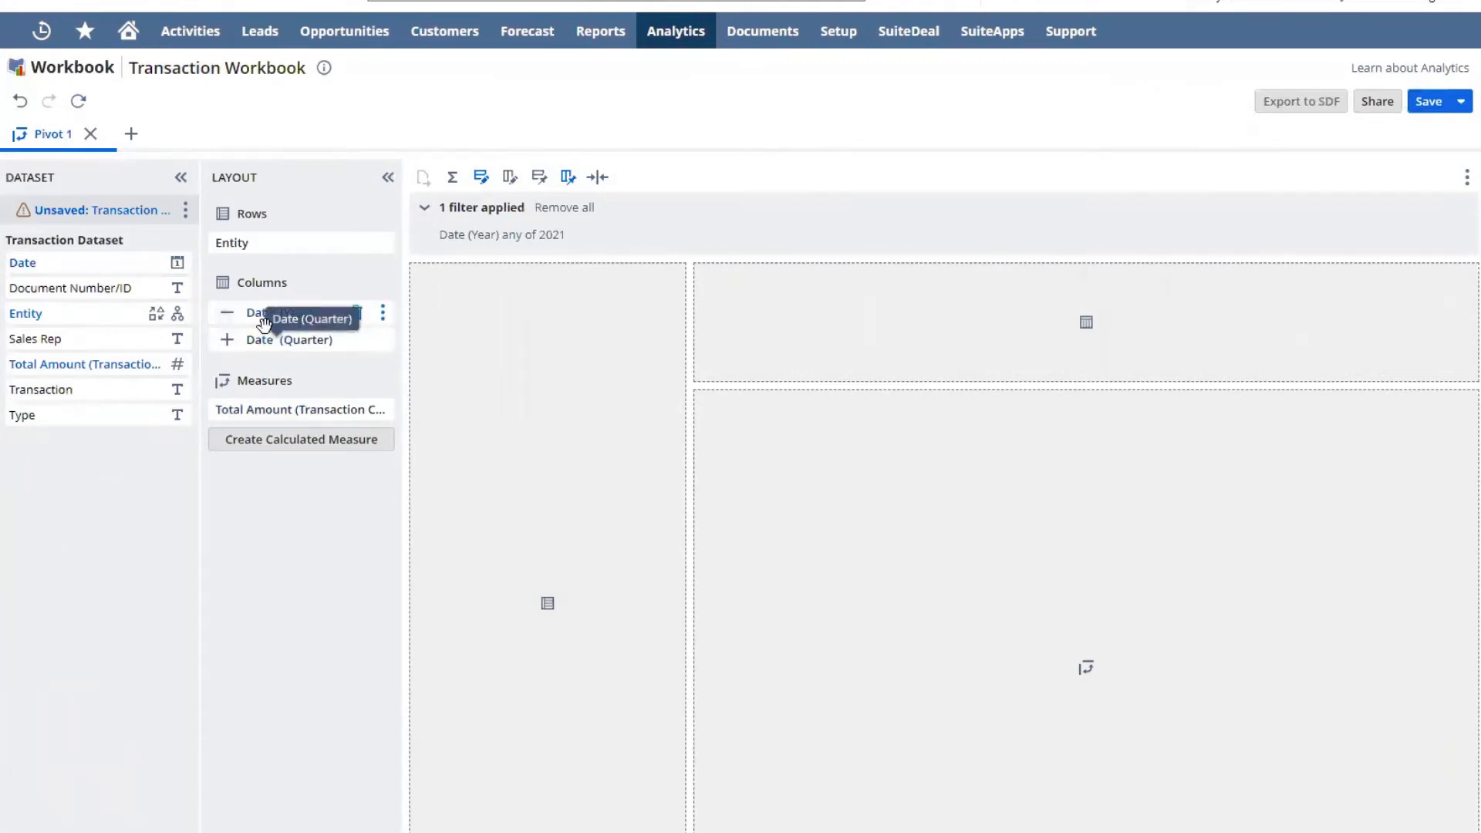
left_click(227, 339)
left_click(226, 367)
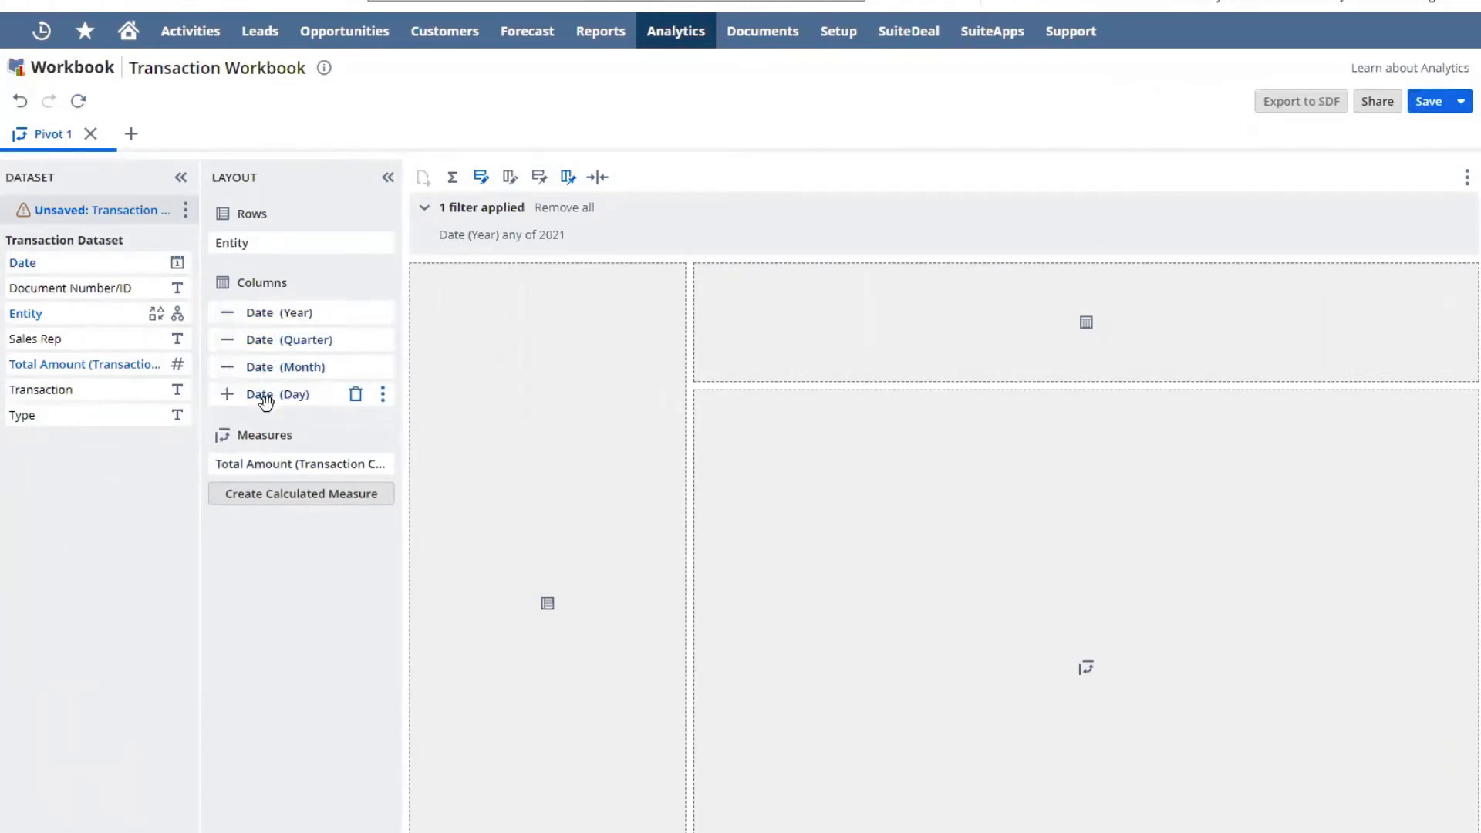
left_click(355, 393)
left_click(355, 369)
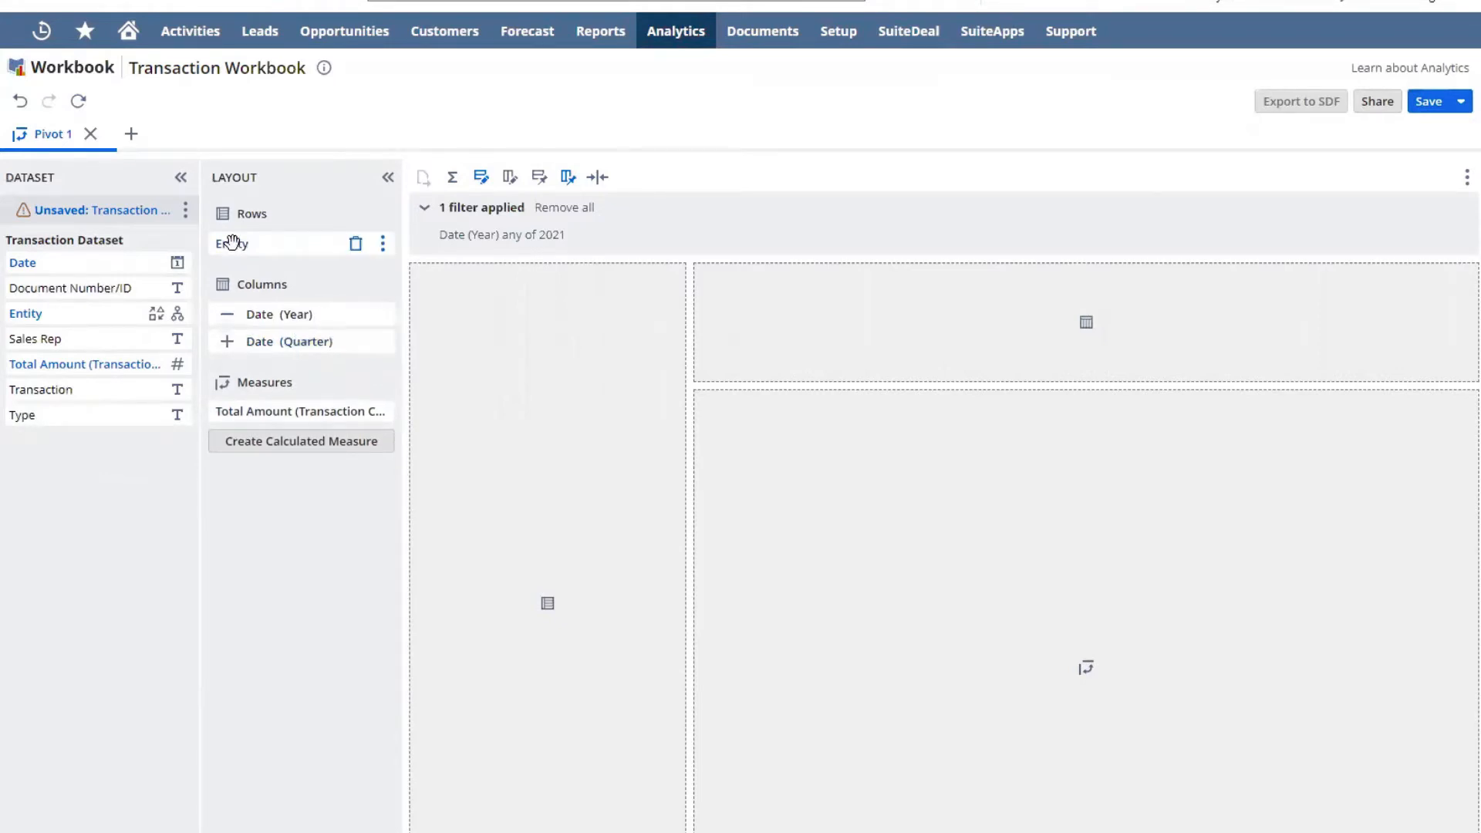
Refresh the pivot and review the quarterly total amounts for each entity.
left_click(77, 104)
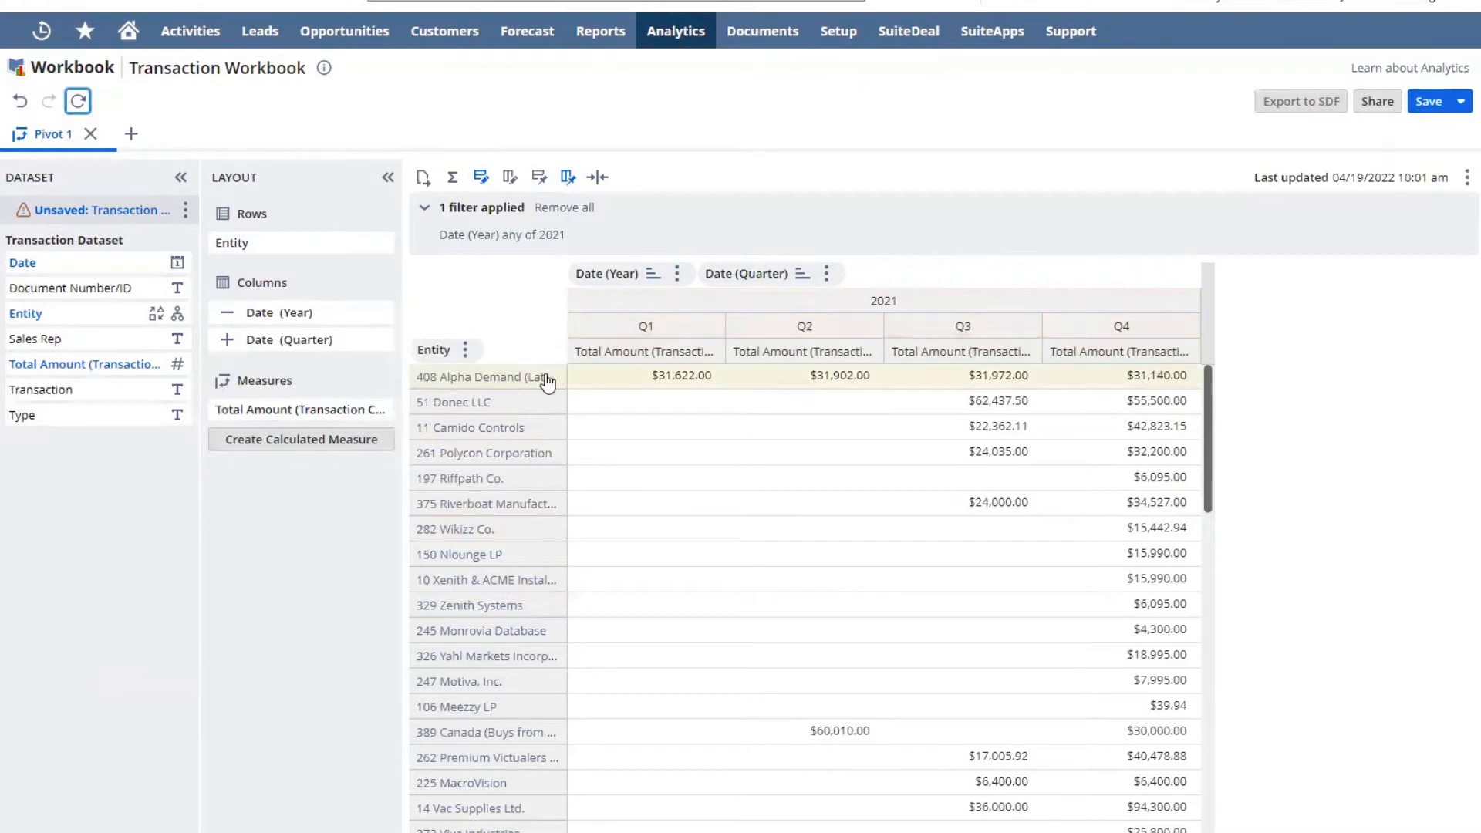
scroll(483, 421, "down", 1)
scroll(475, 617, "down", 1)
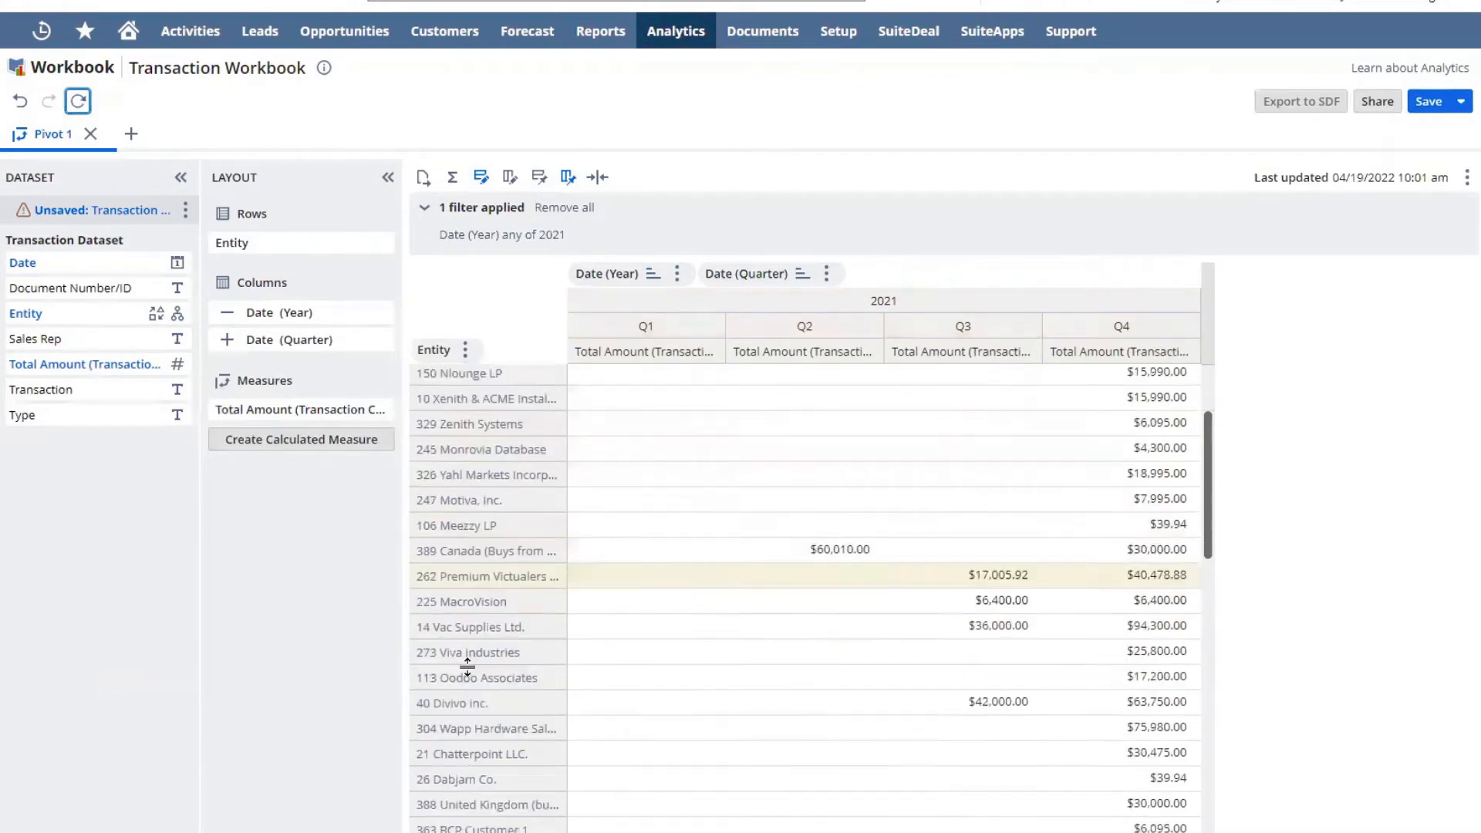
scroll(470, 669, "down", 2)
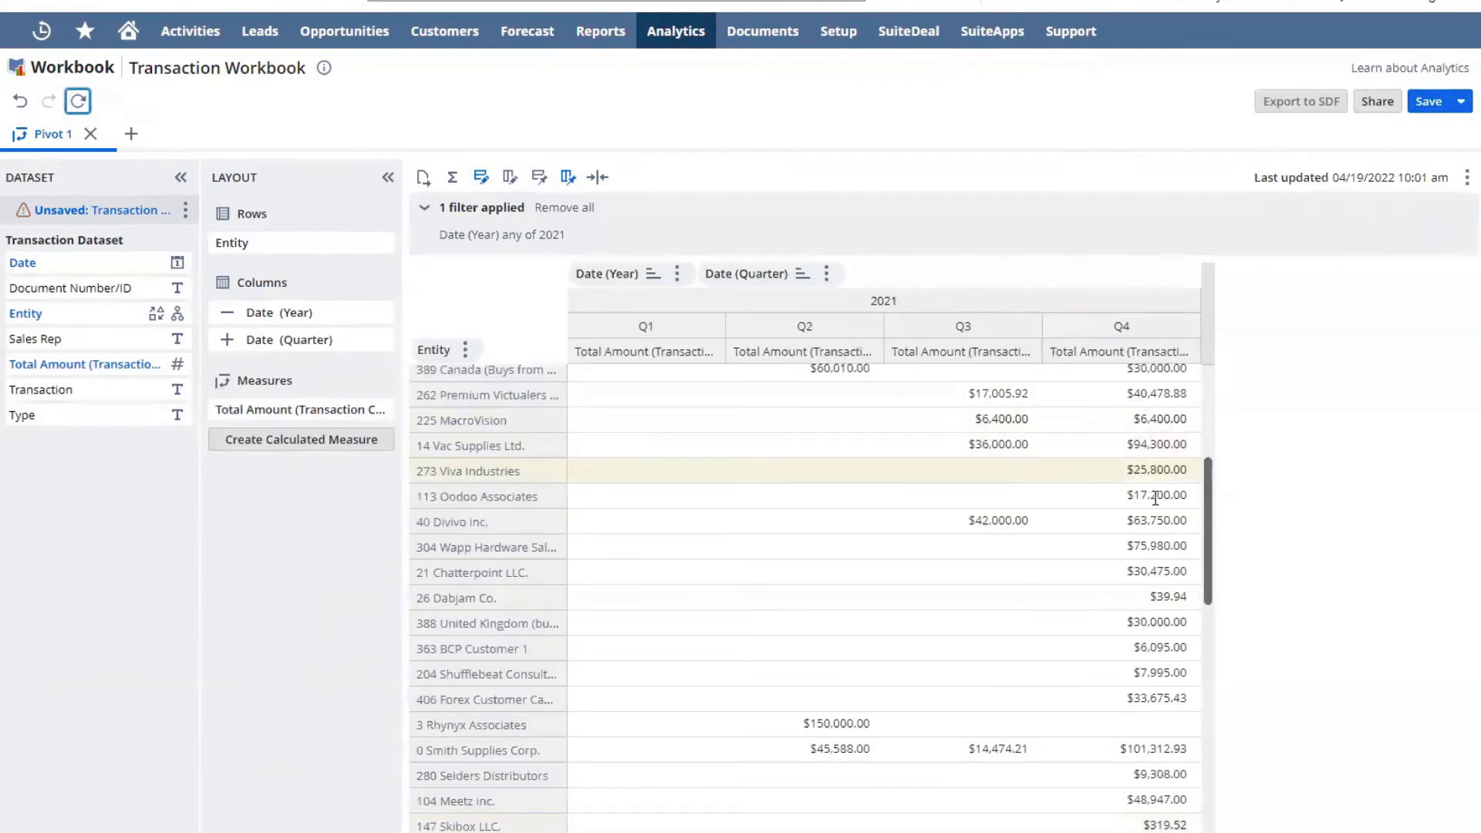
scroll(1149, 455, "up", 2)
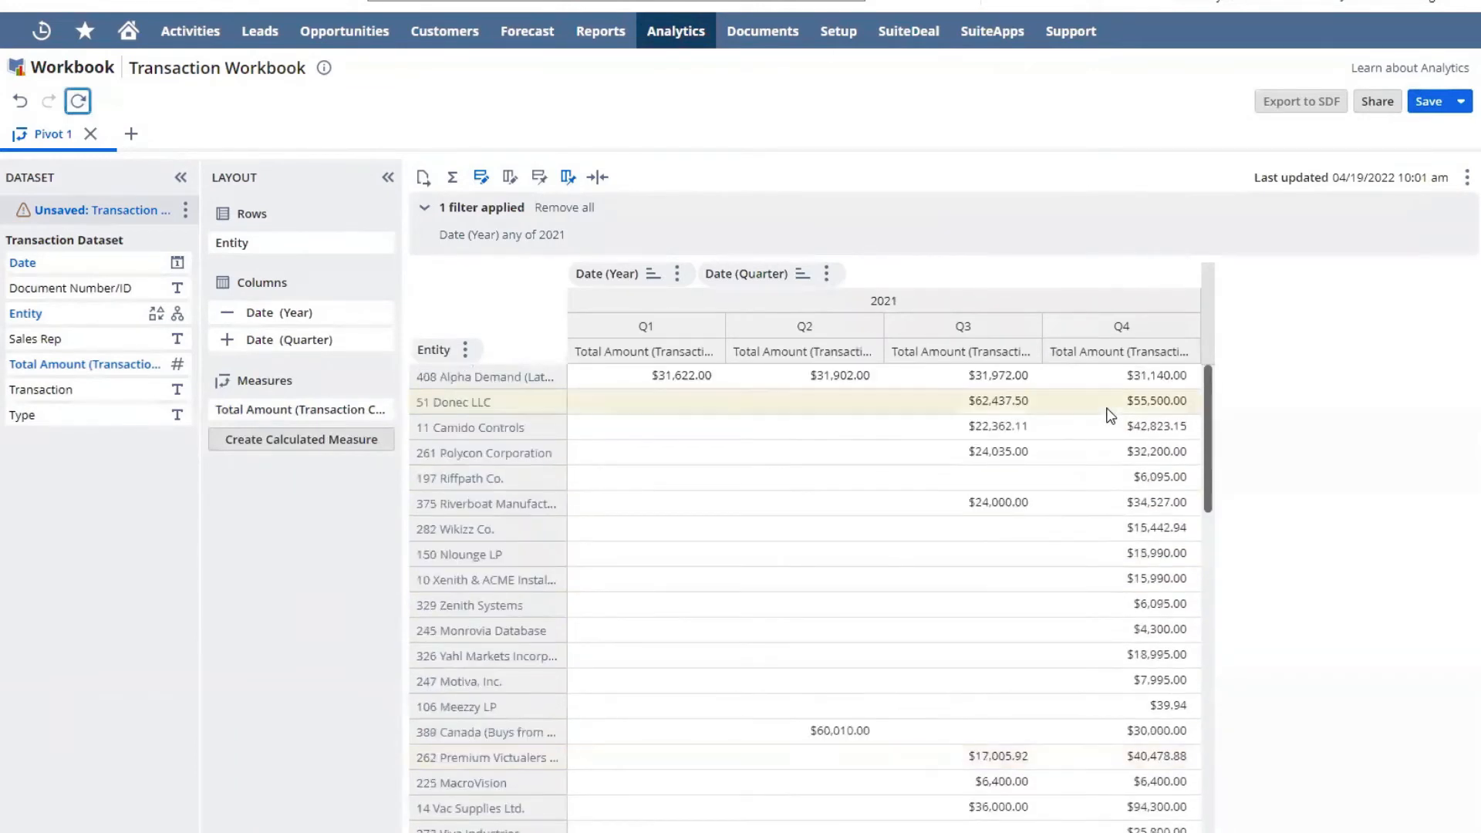
Filter the pivot's Date (Quarter) to quarter 4 and add the Month level beneath the quarter in the columns.
mouse_move(351, 338)
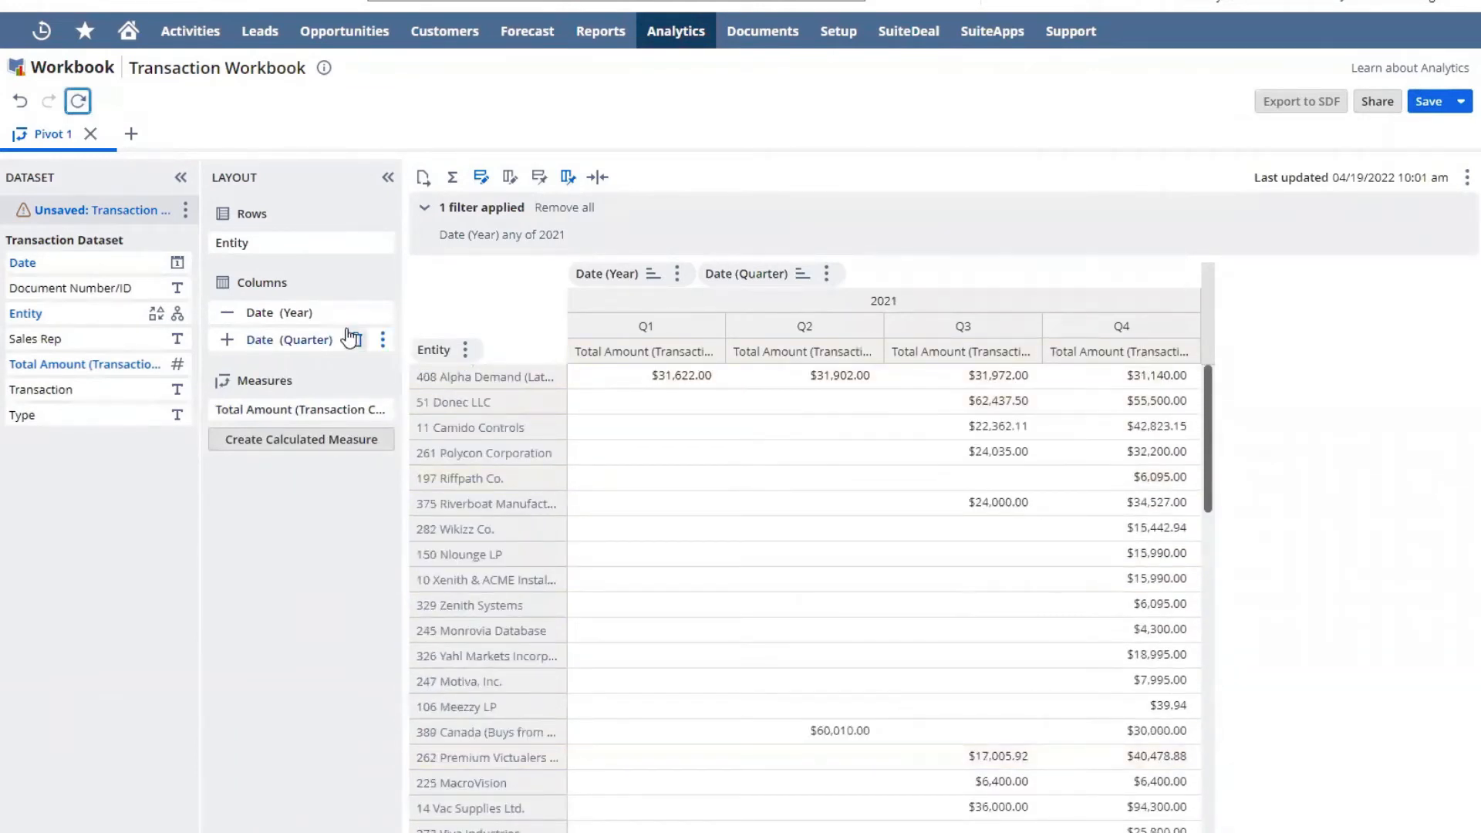
left_click(382, 343)
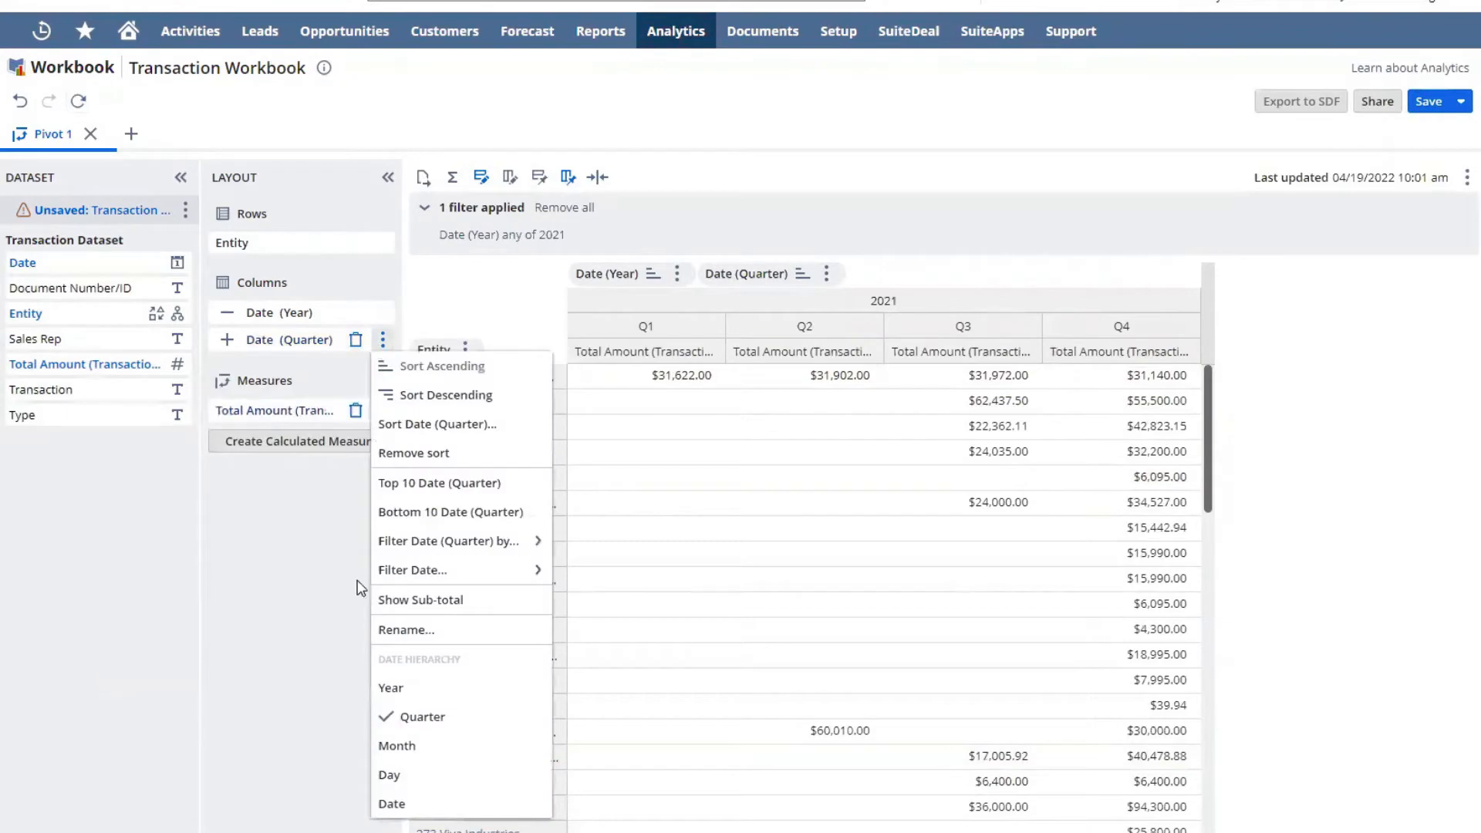
mouse_move(482, 571)
left_click(597, 577)
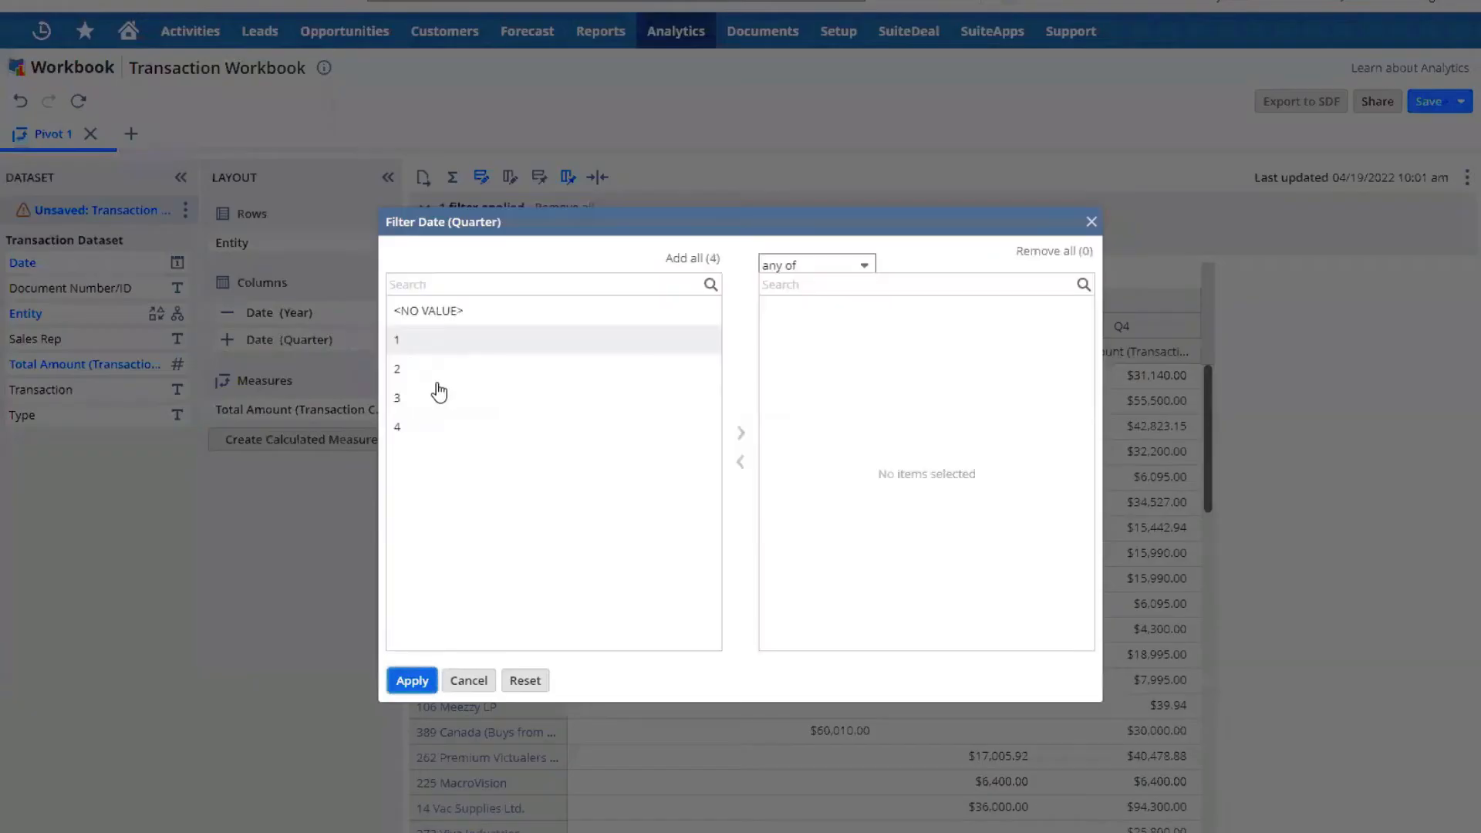
left_click(679, 428)
left_click(741, 433)
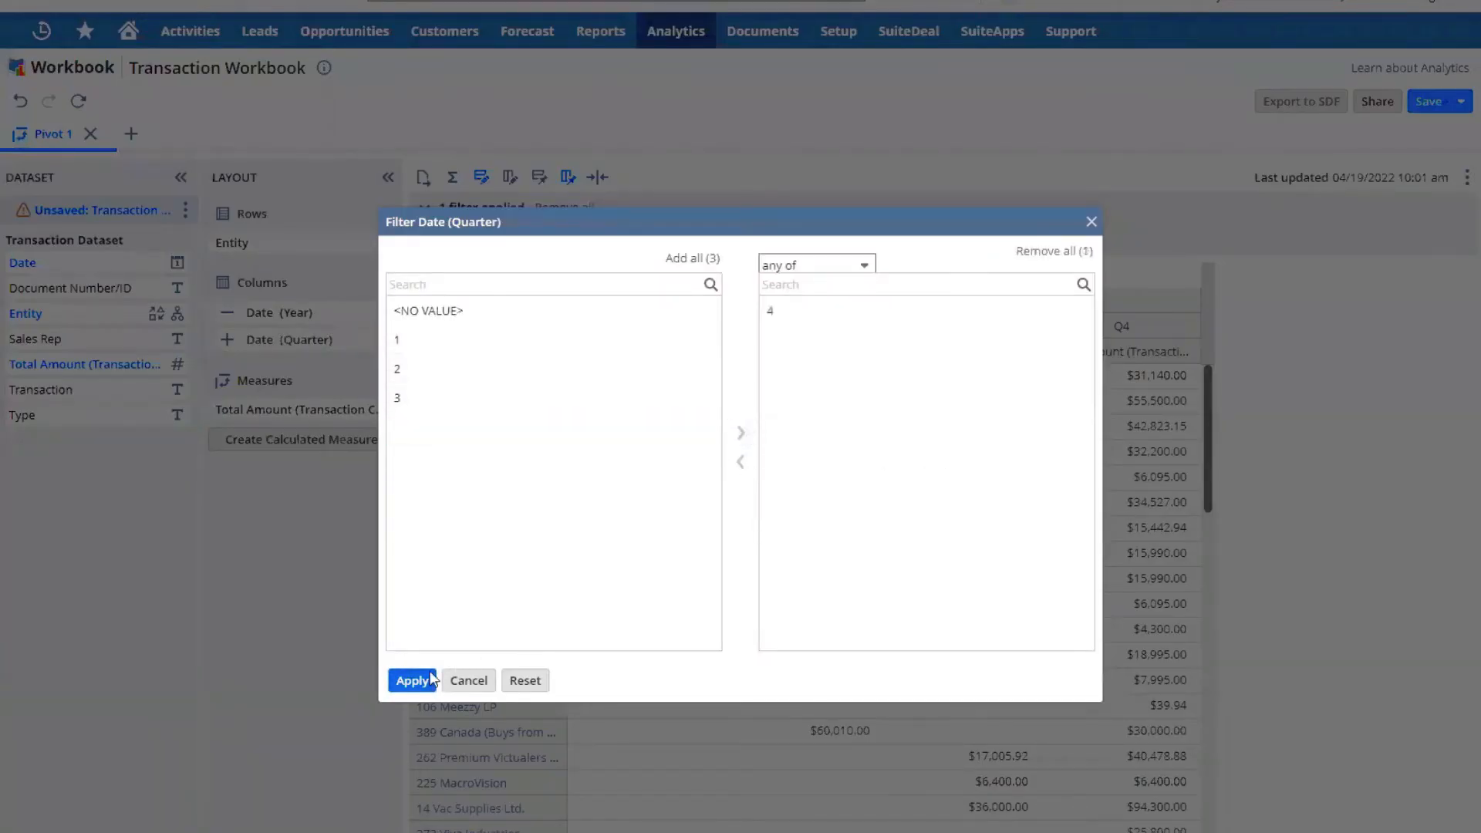
left_click(412, 680)
left_click(231, 340)
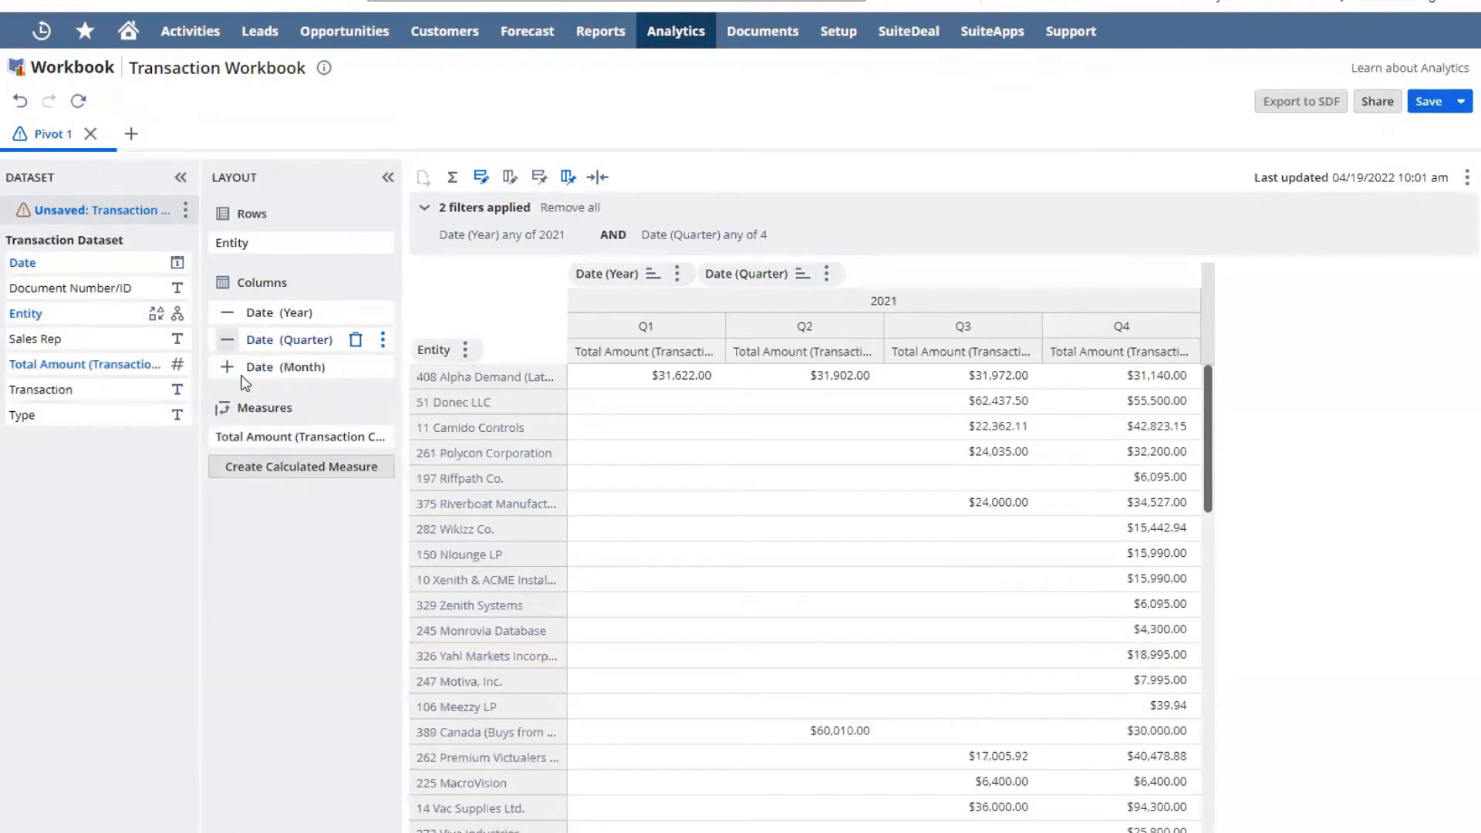
Refresh the pivot and review the monthly total amounts for each entity in Q4 2021.
left_click(78, 101)
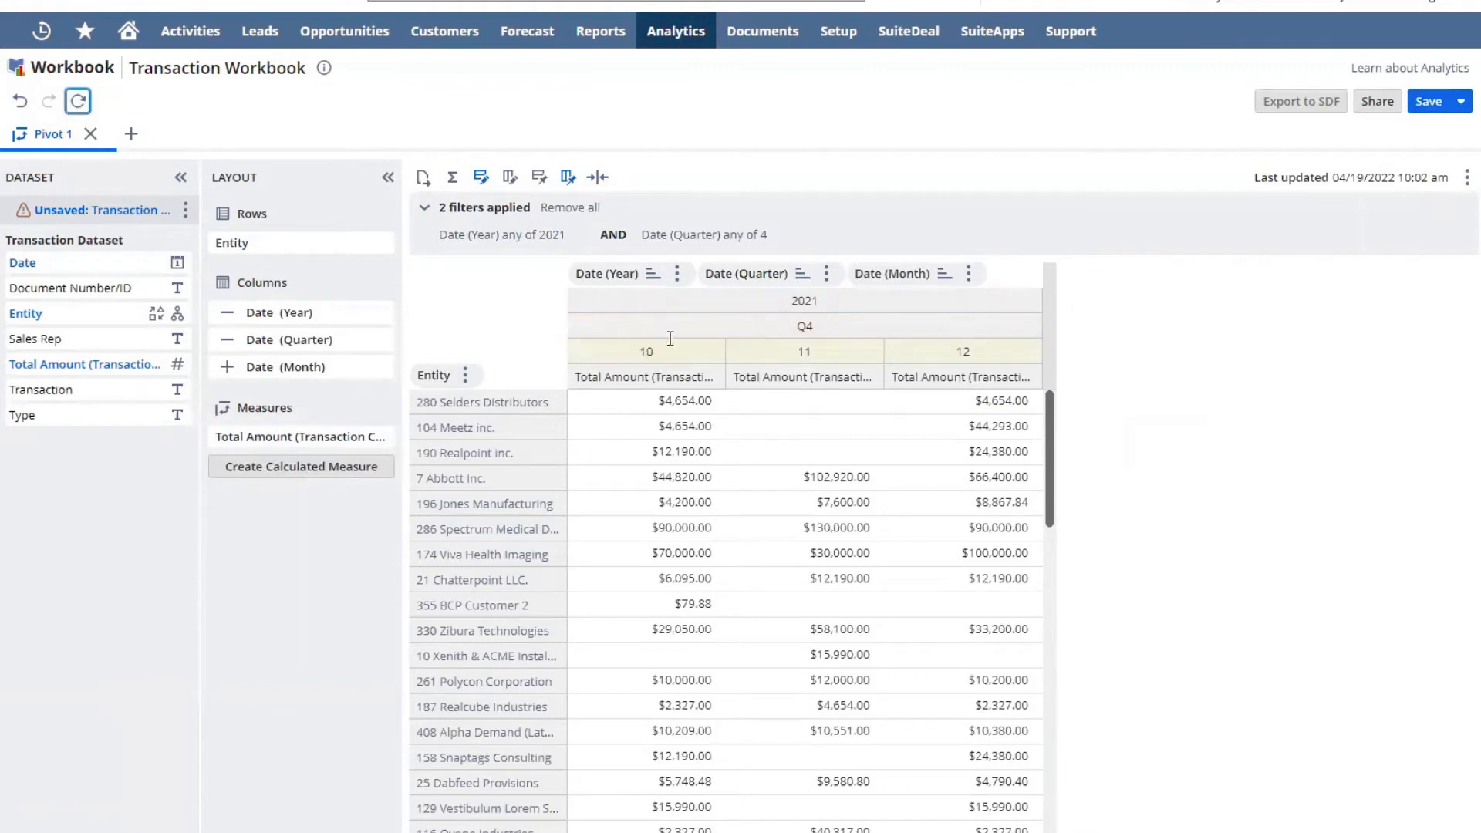
scroll(714, 478, "down", 5)
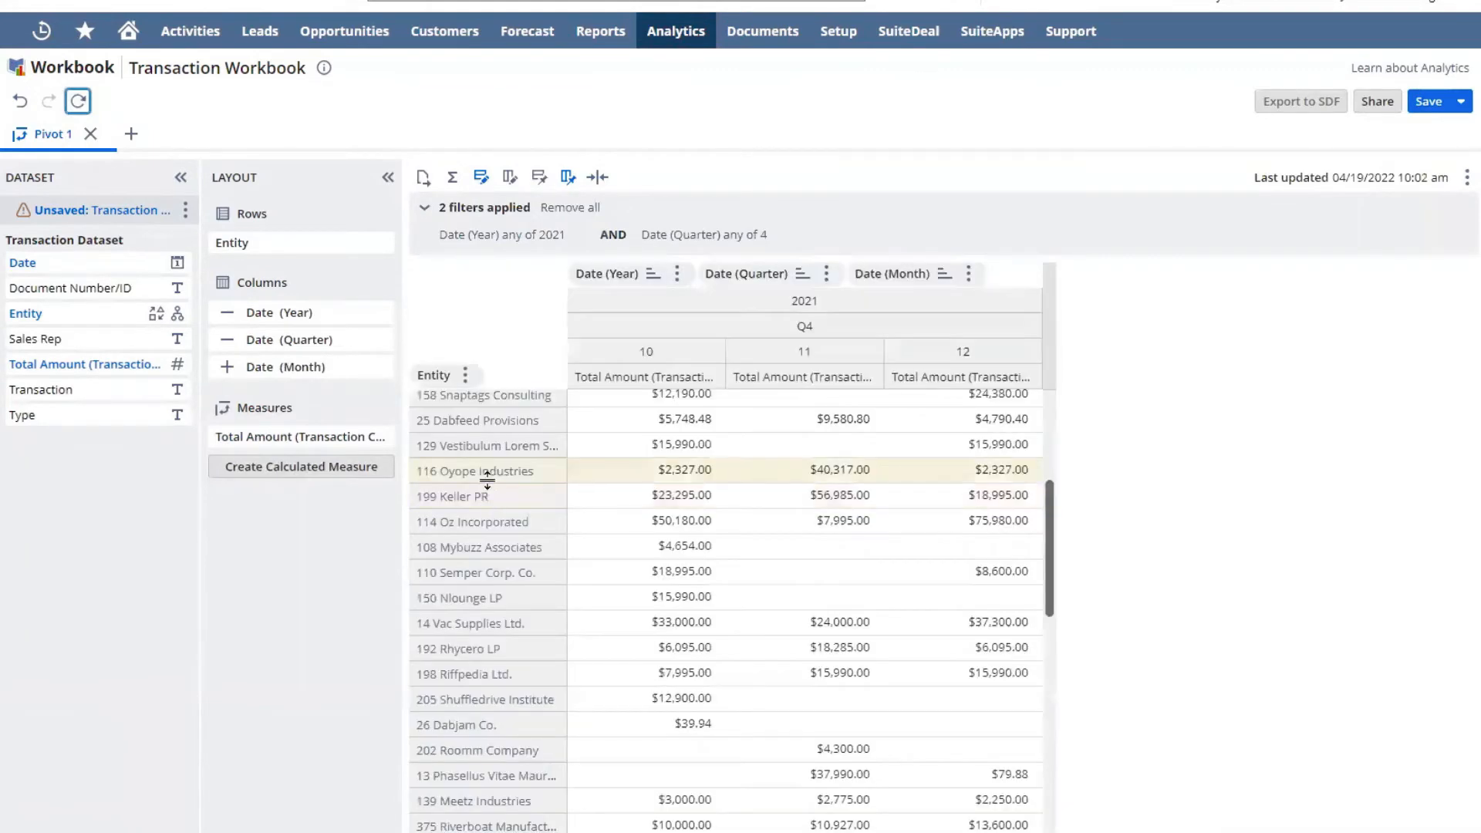
scroll(489, 634, "down", 5)
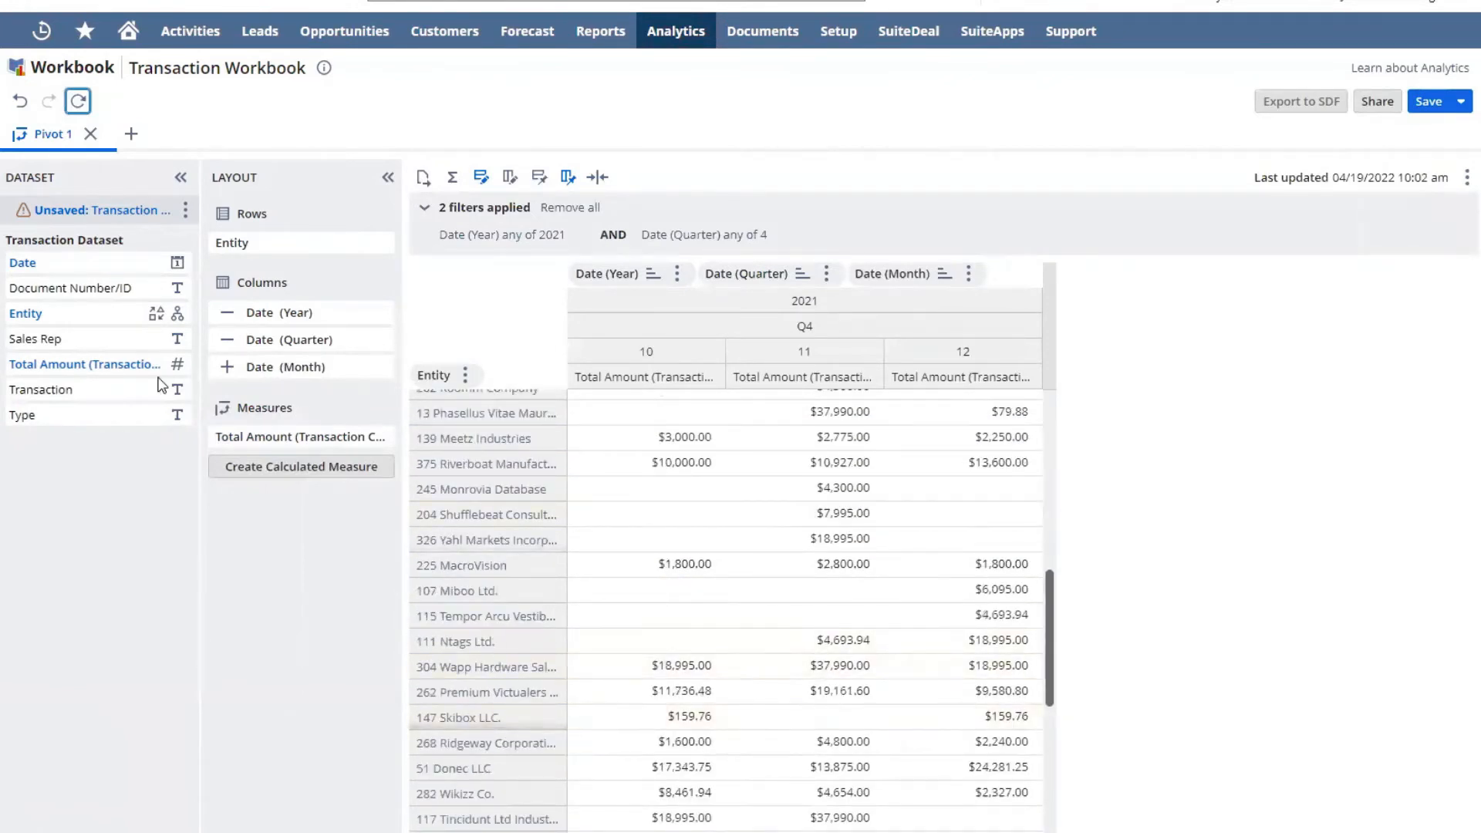
Add Sales Rep above Entity in the pivot's rows, then refresh and review the monthly amounts grouped by sales rep.
left_click_drag(48, 338, 245, 235)
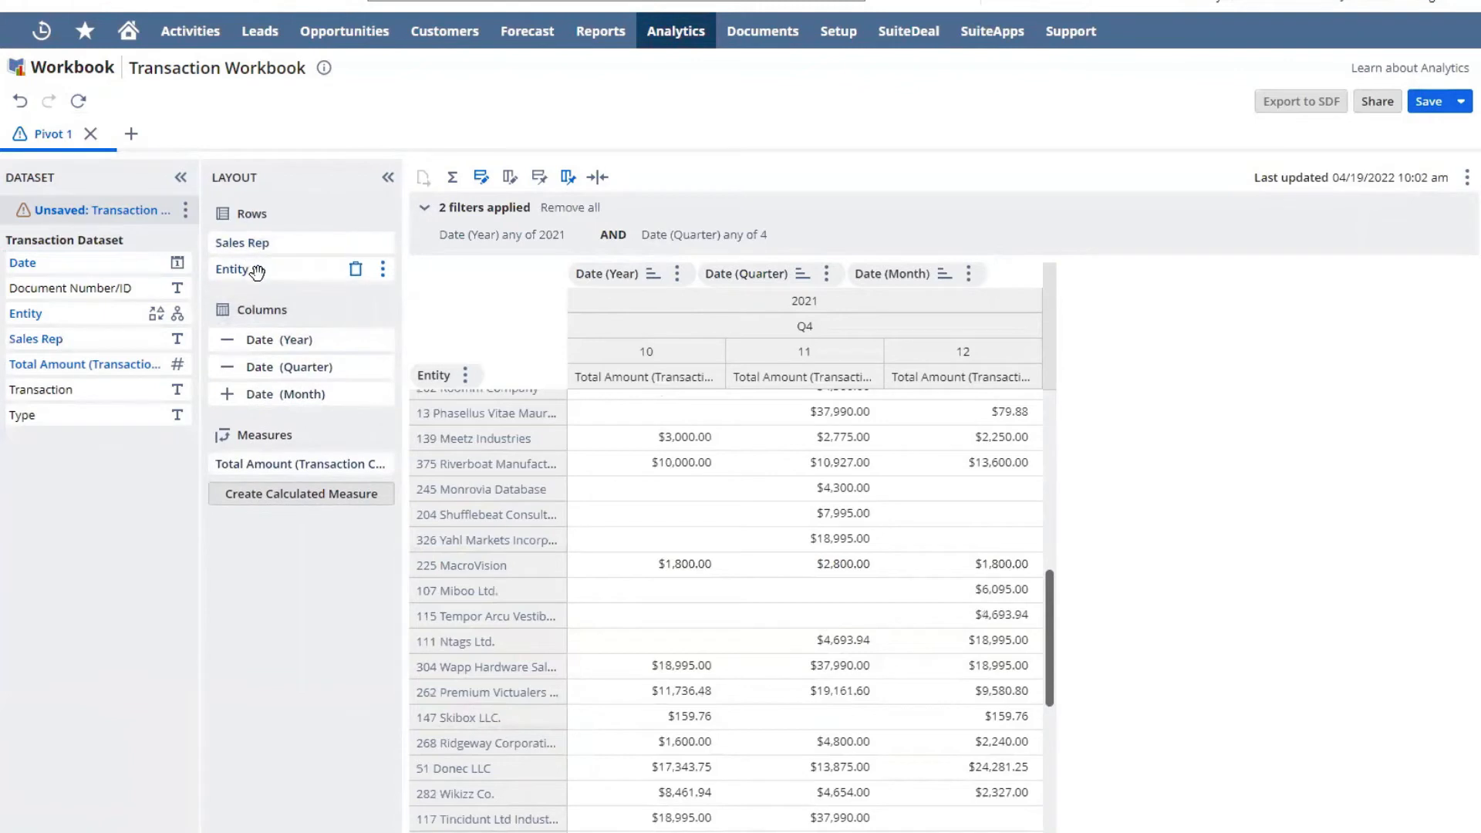
left_click(80, 104)
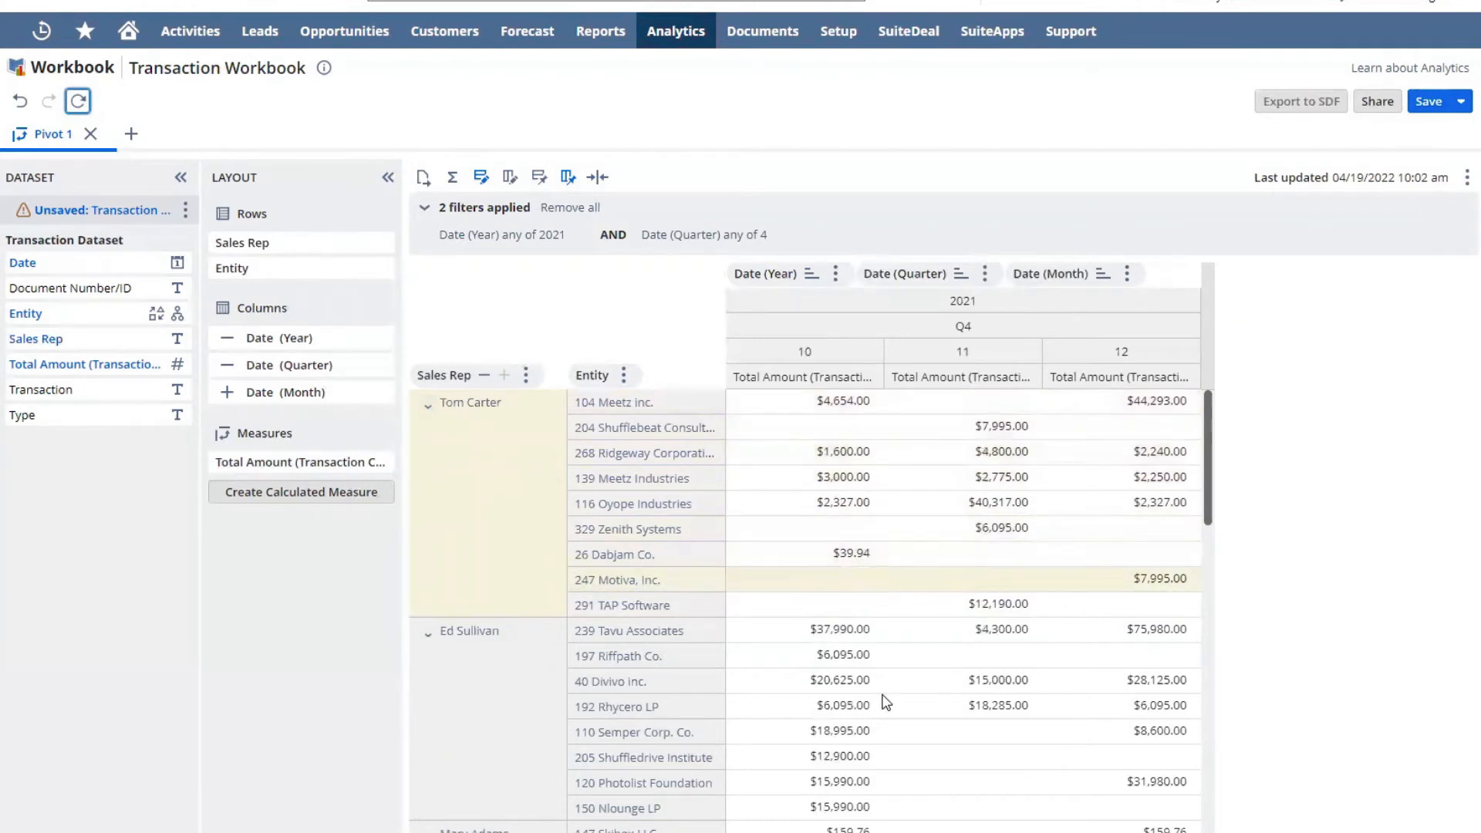
left_click(528, 375)
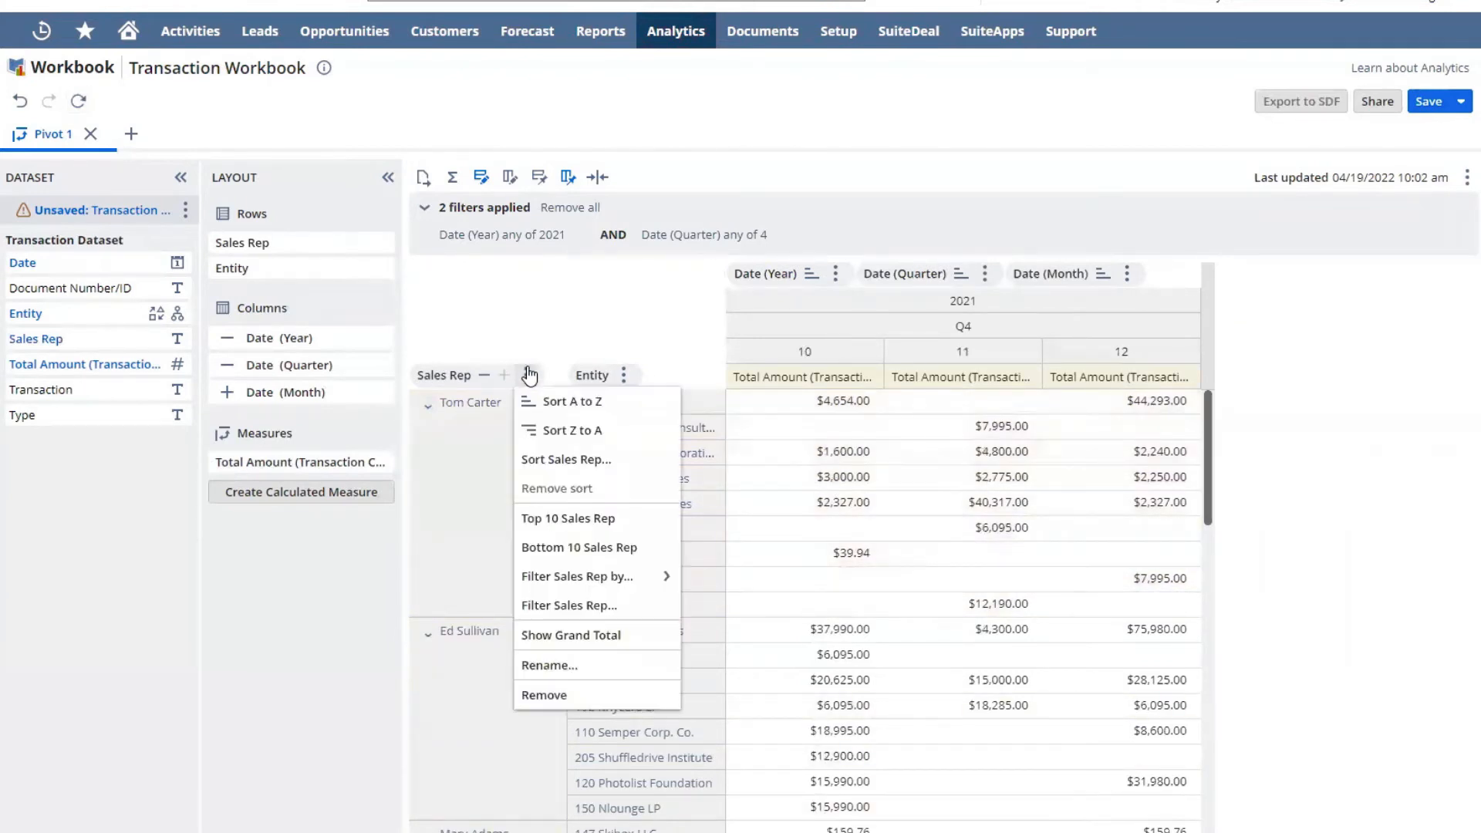
left_click(602, 634)
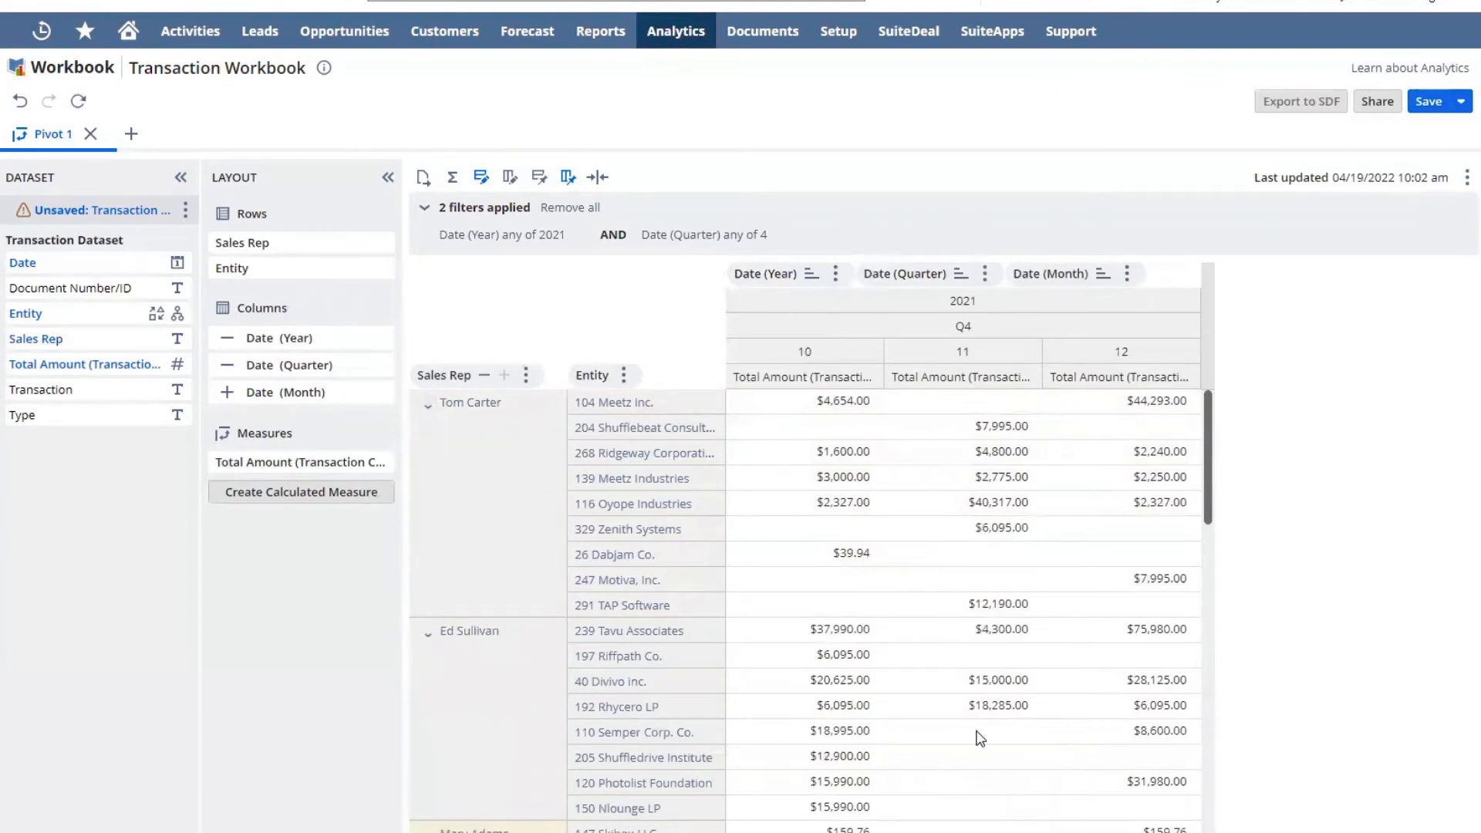
scroll(1071, 543, "down", 6)
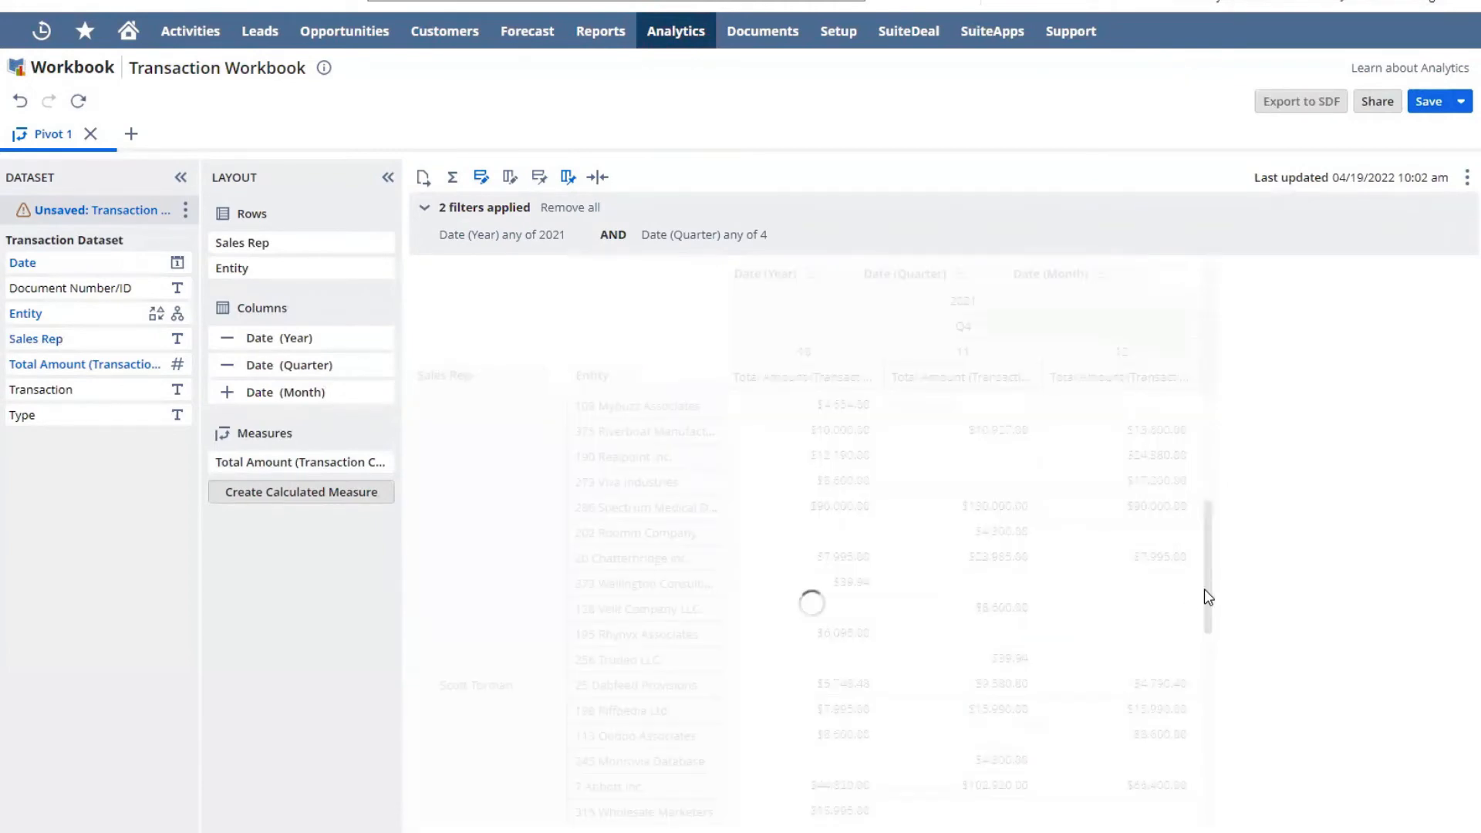
scroll(740, 520, "up", 5)
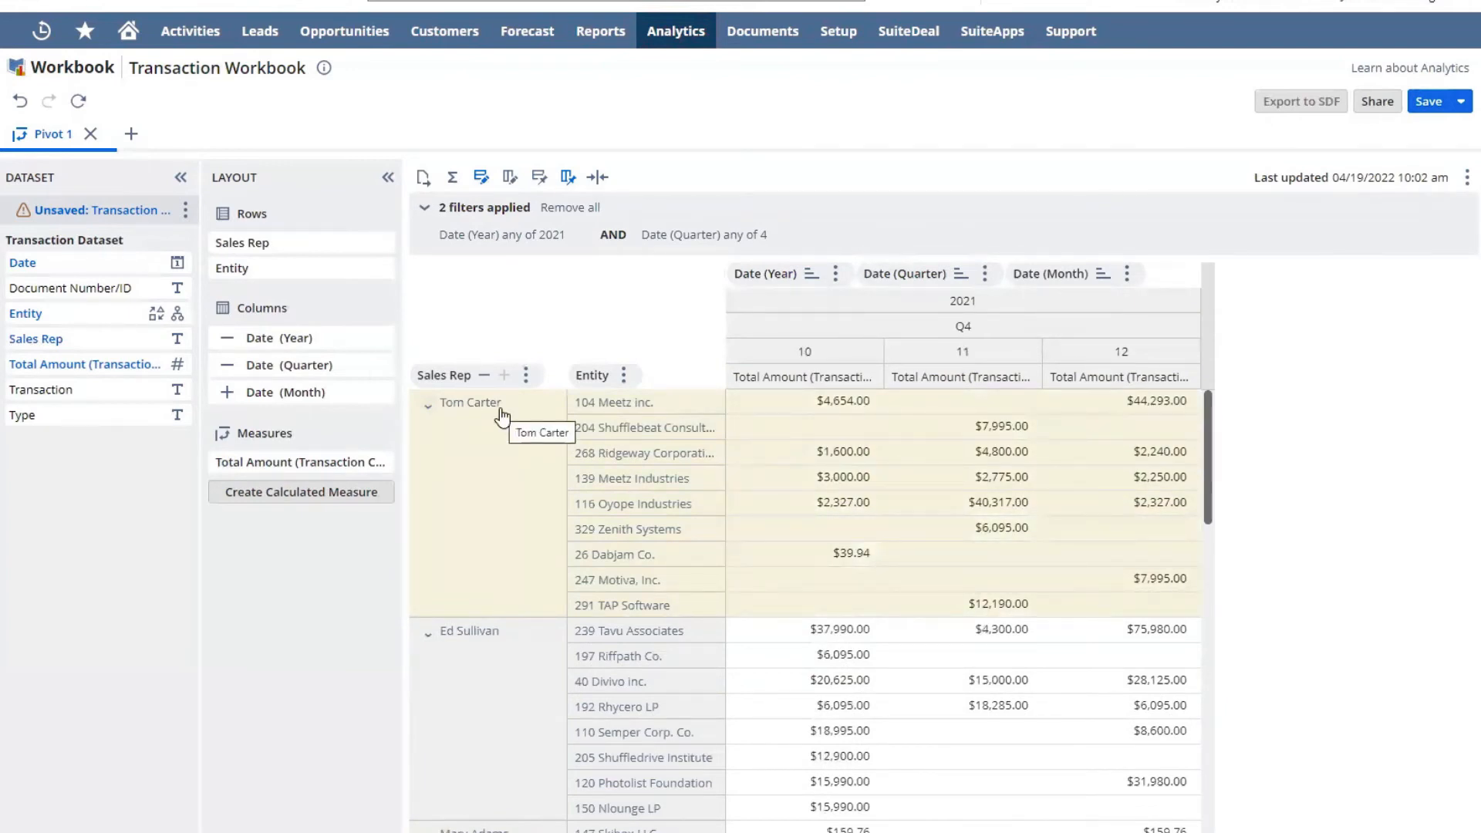
Save the workbook's unsaved dataset as "Transaction Dataset - JMD Sales by Month (Q4 2021)".
left_click(1423, 97)
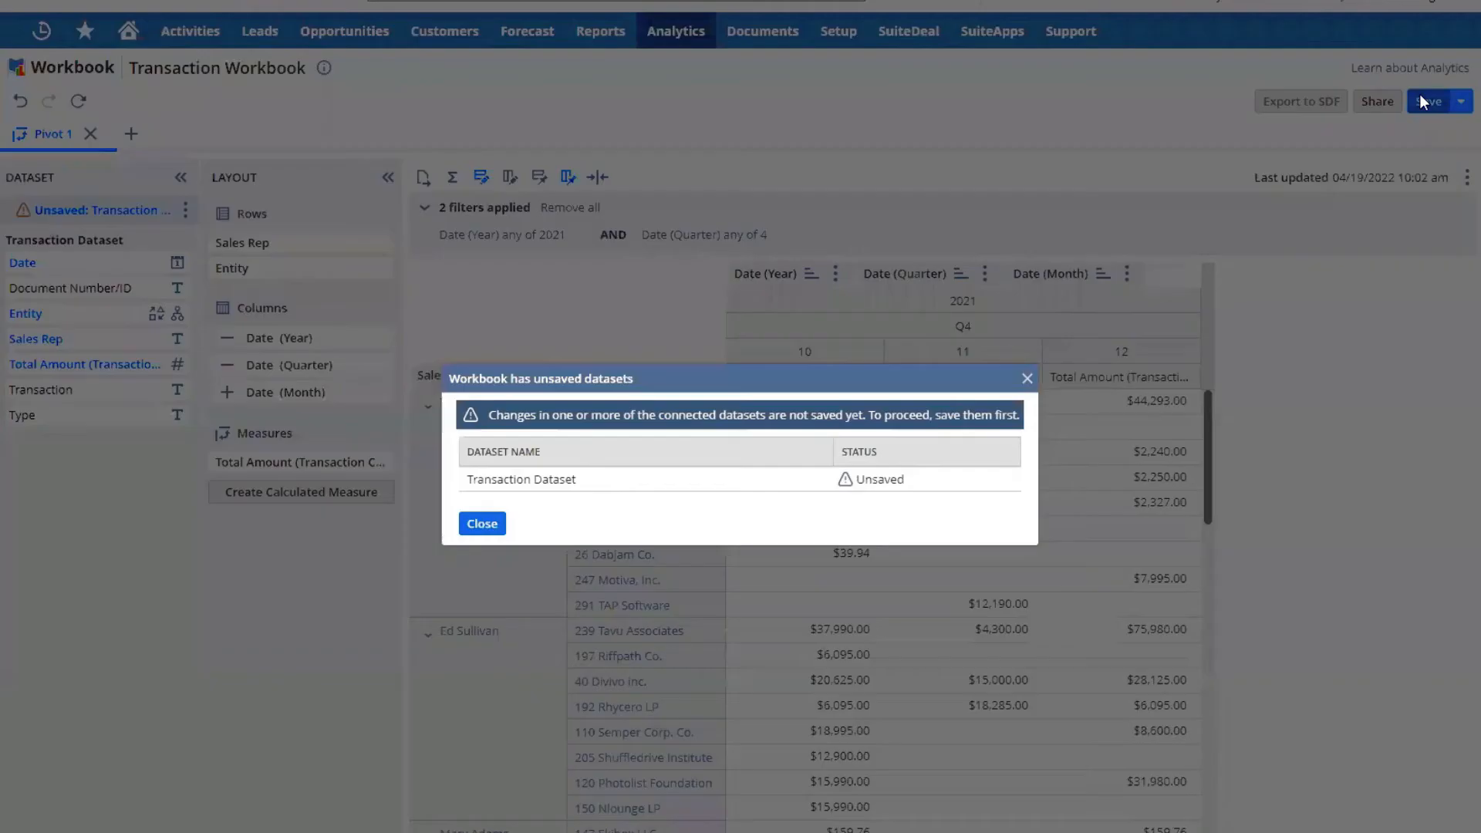
left_click(502, 522)
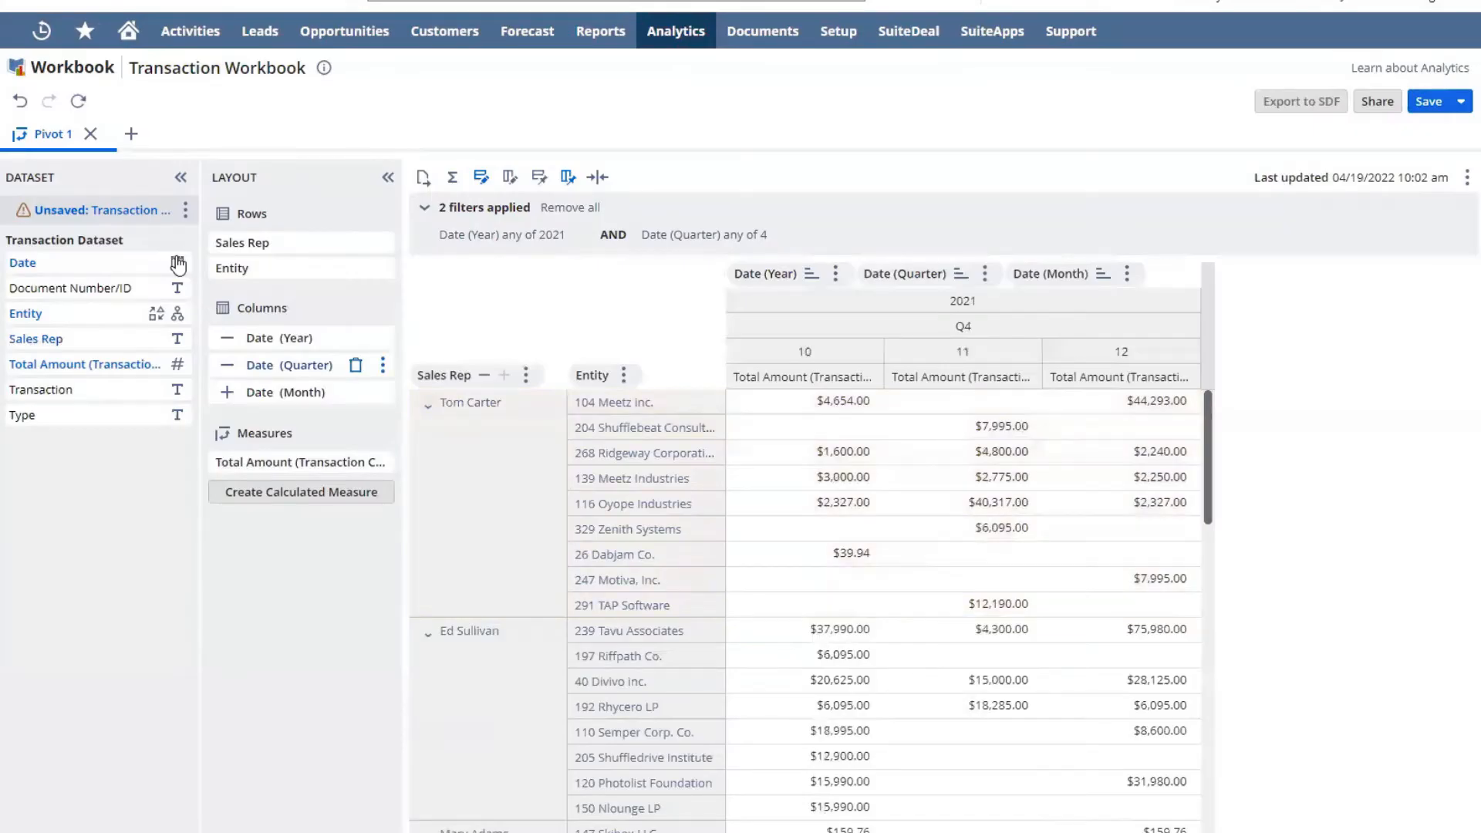
left_click(185, 210)
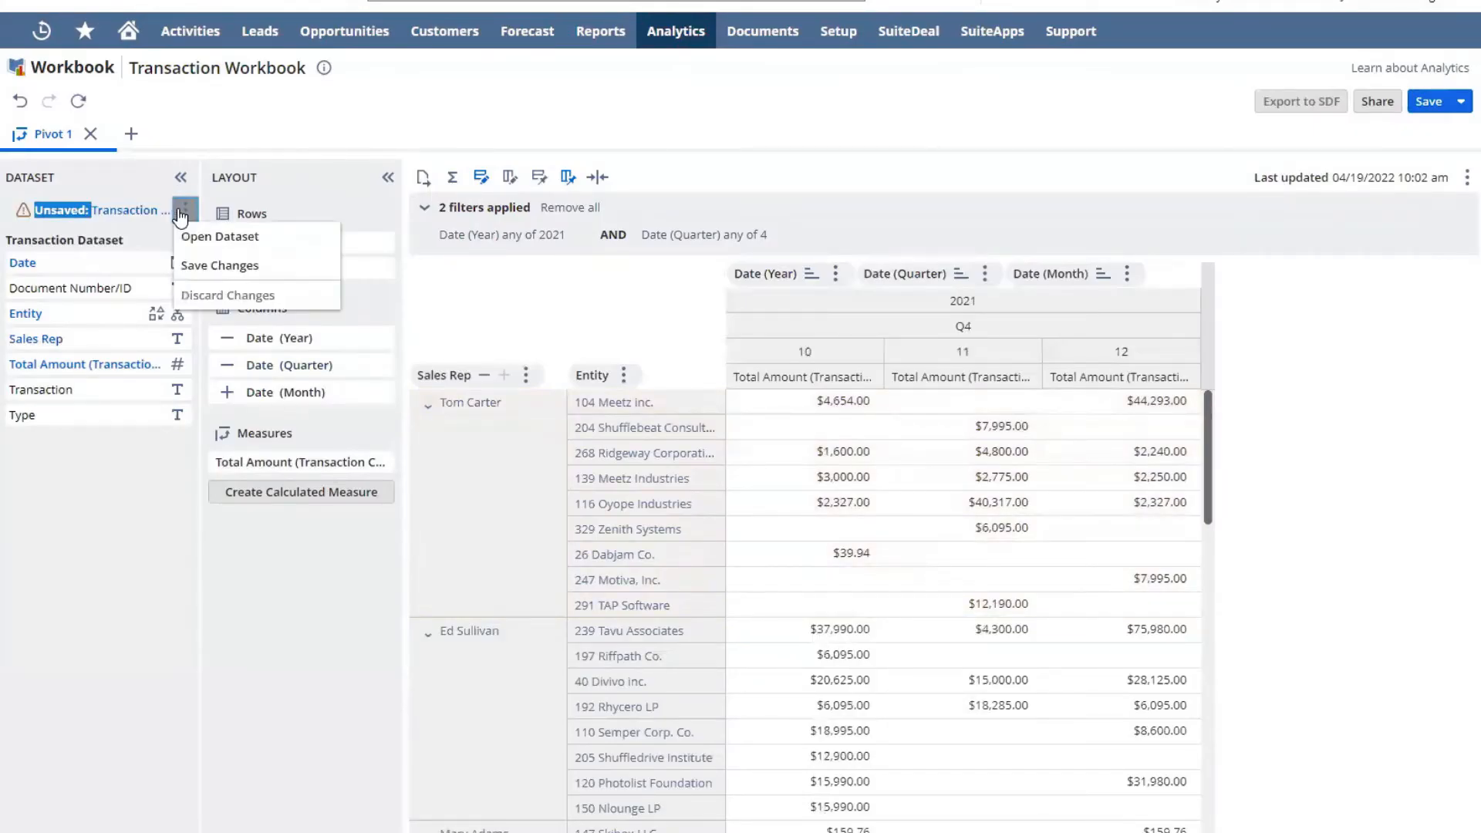
left_click(217, 266)
type("- ")
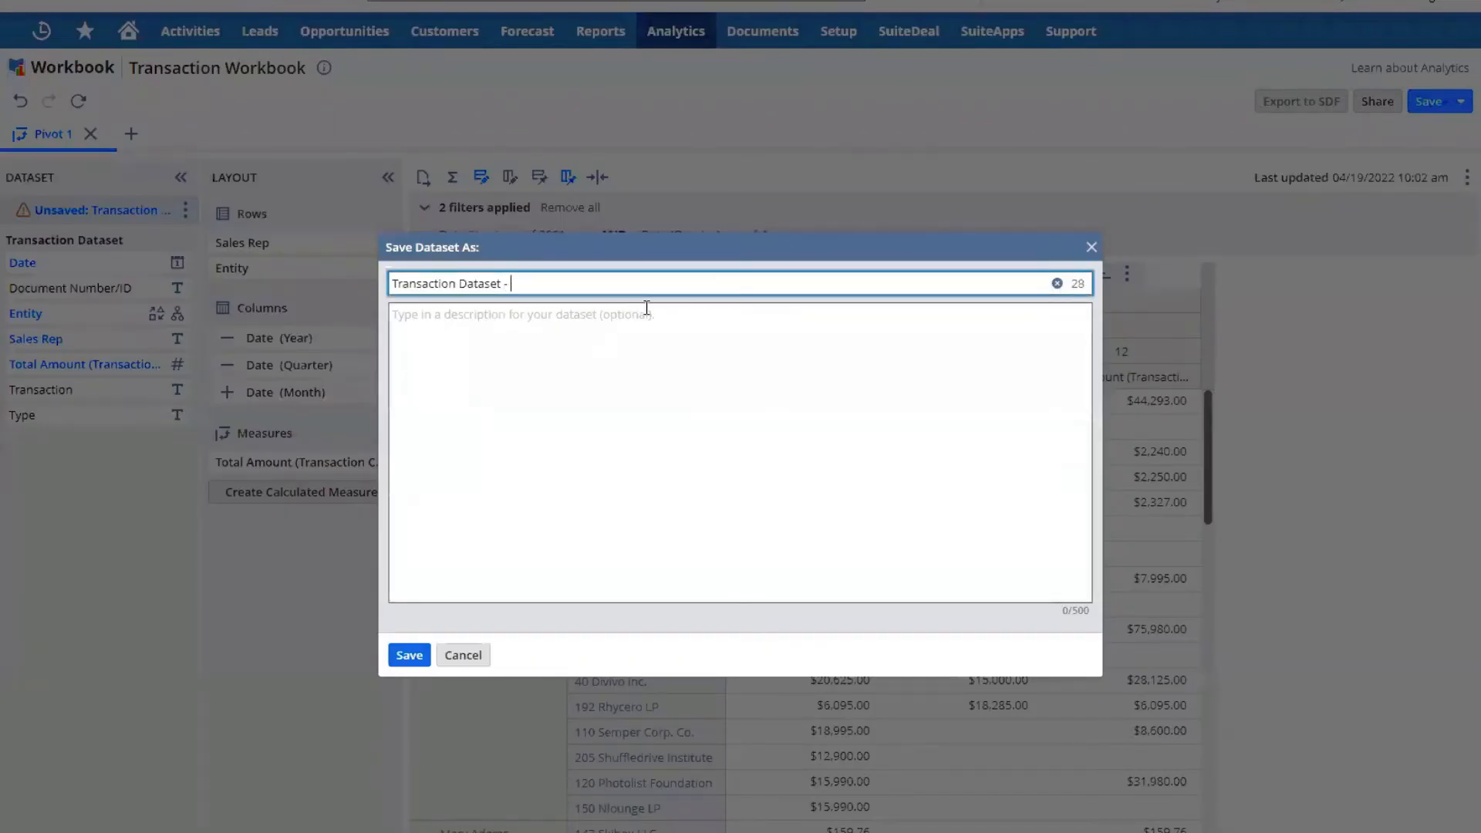
type("JMD Sales by Month (")
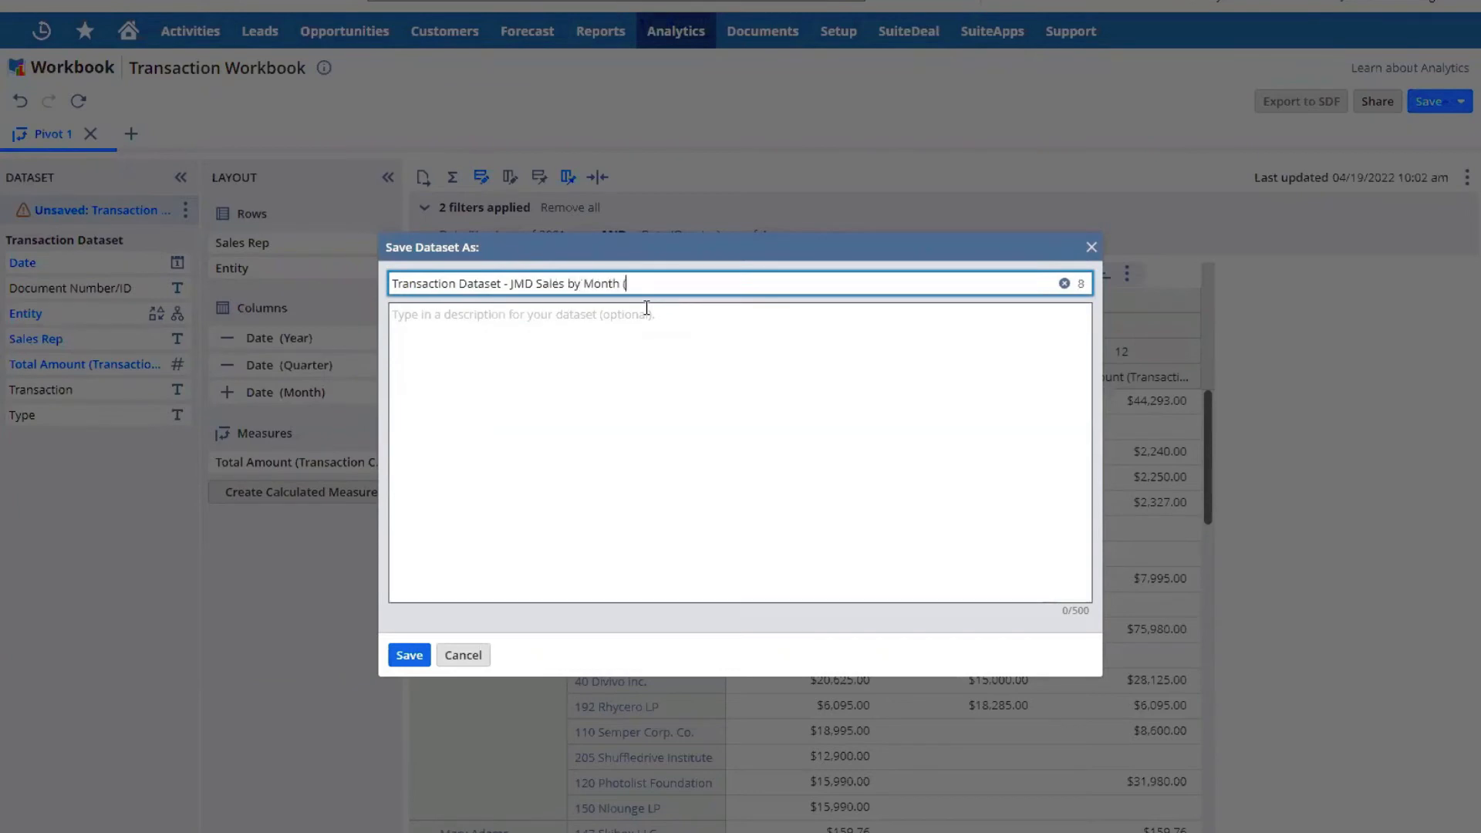
type("Q4 202")
left_click(407, 652)
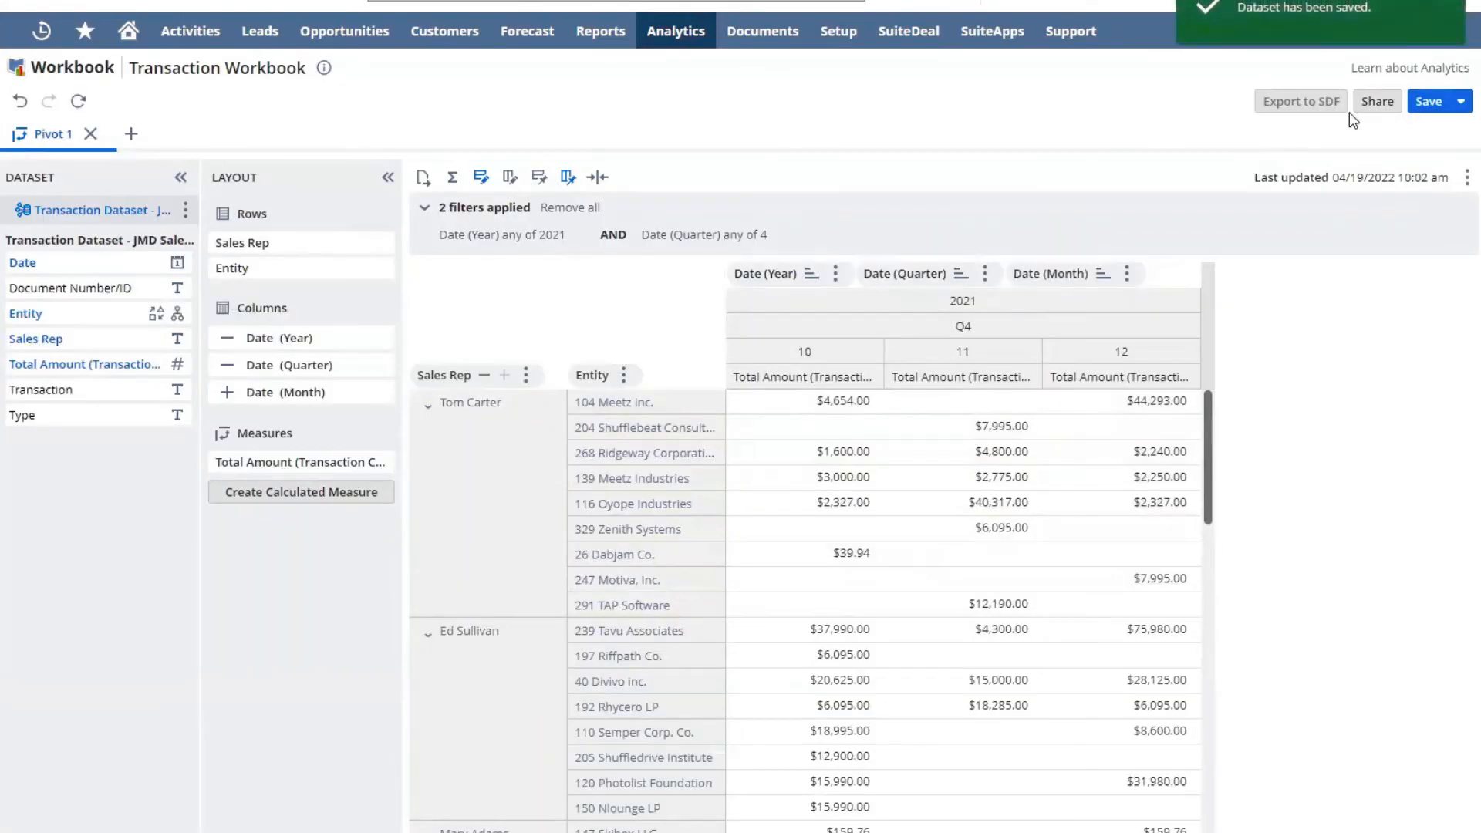
Save the workbook as "Transaction Workbook - JMD Sales by Month(Q4 2021)".
left_click(1427, 101)
type("- JMD Sales by Month")
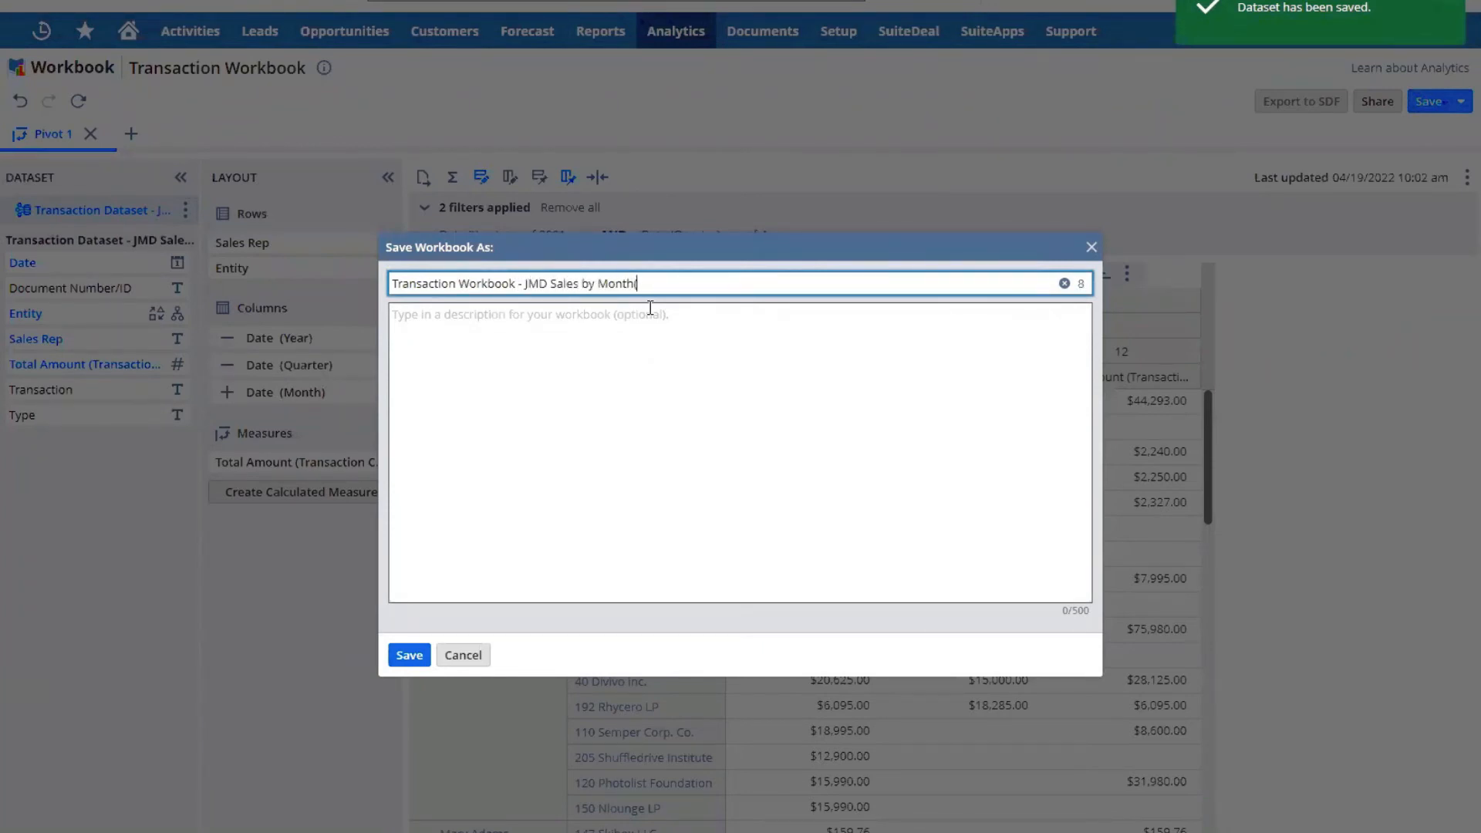
type("(Q4 2021)")
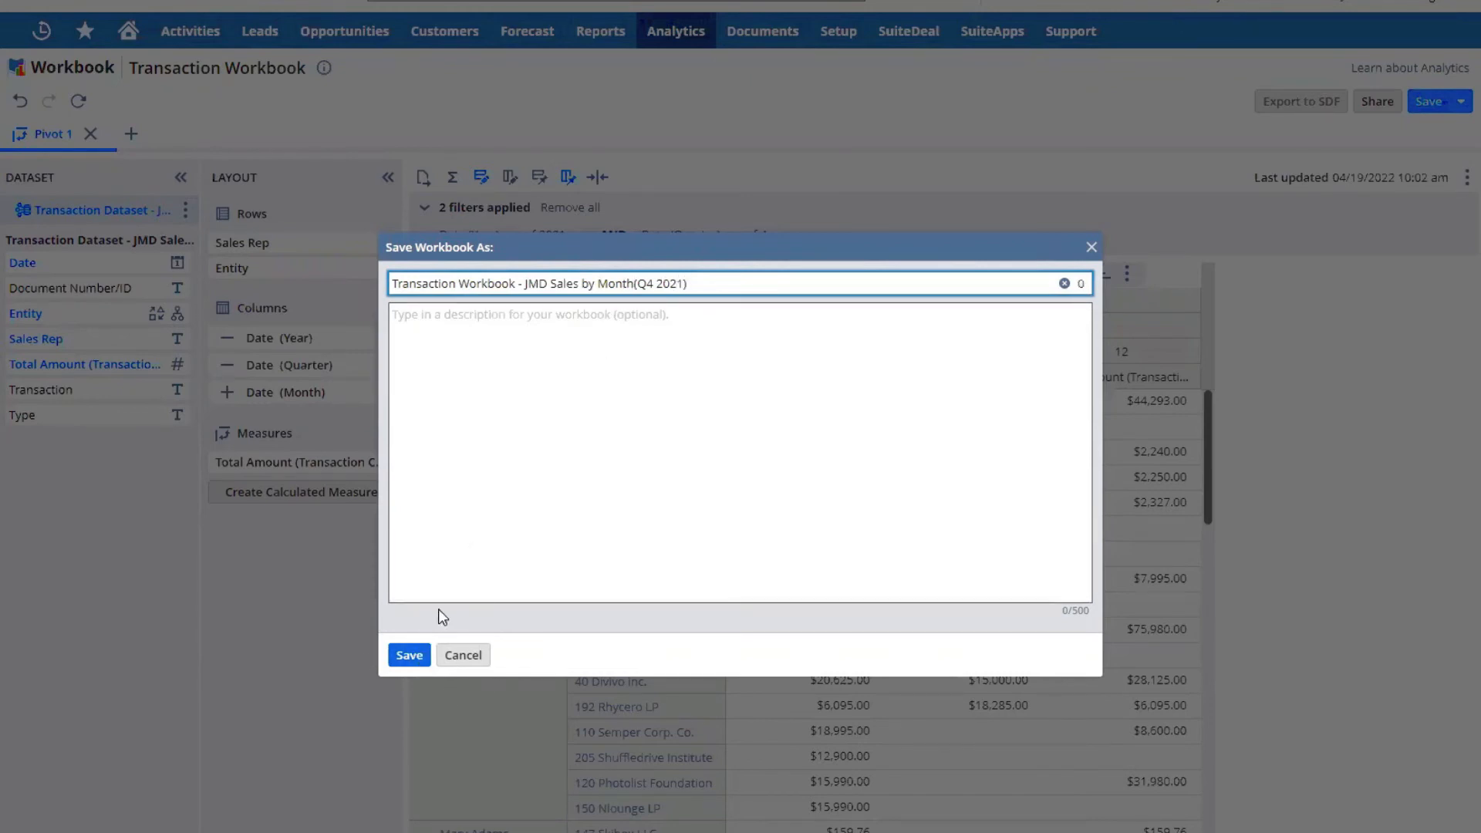
left_click(408, 654)
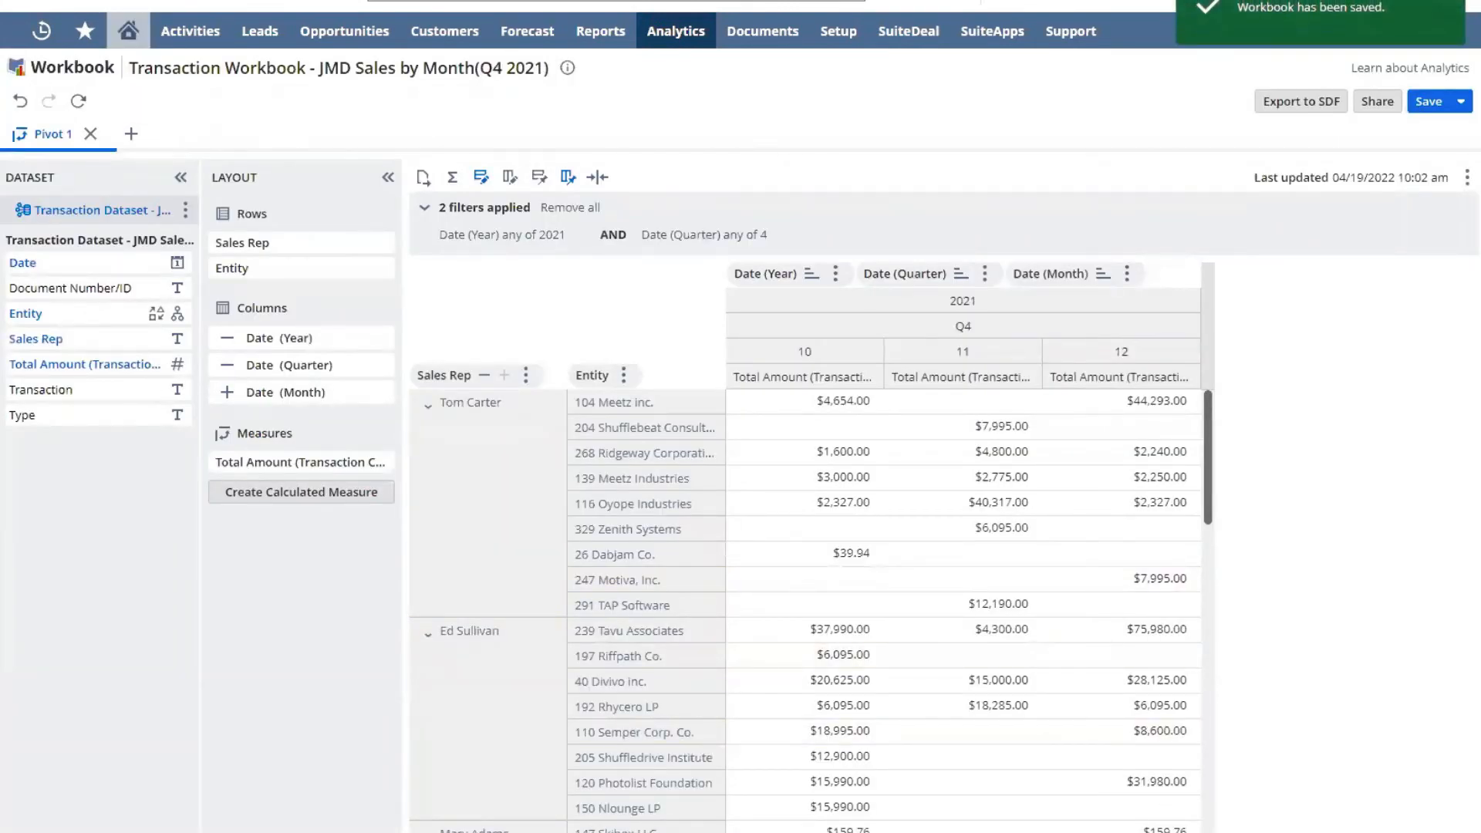
Go to the Home dashboard and personalize it by adding an Analytics portlet above the Tiles portlet.
left_click(128, 31)
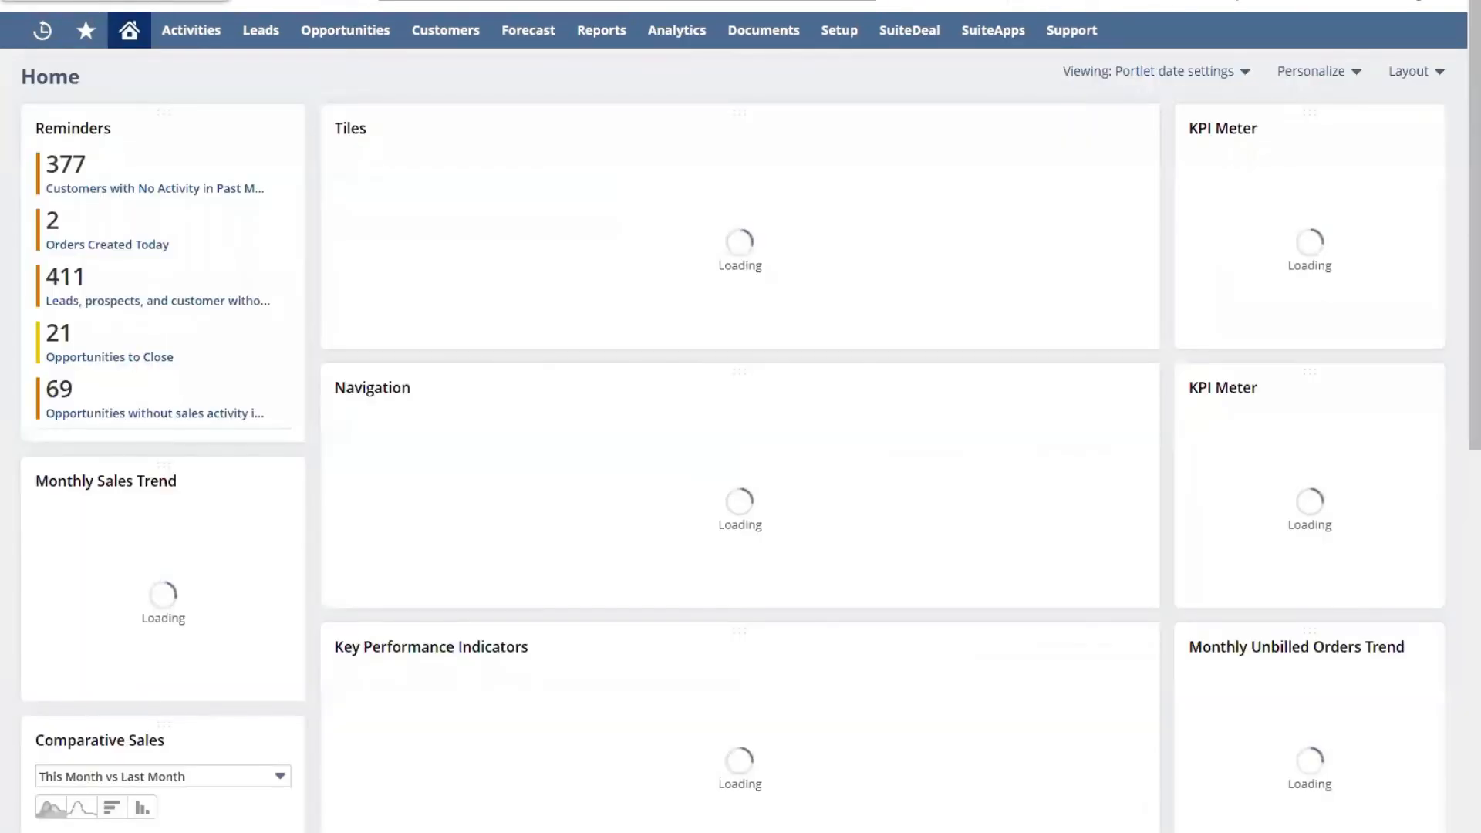
left_click(1303, 71)
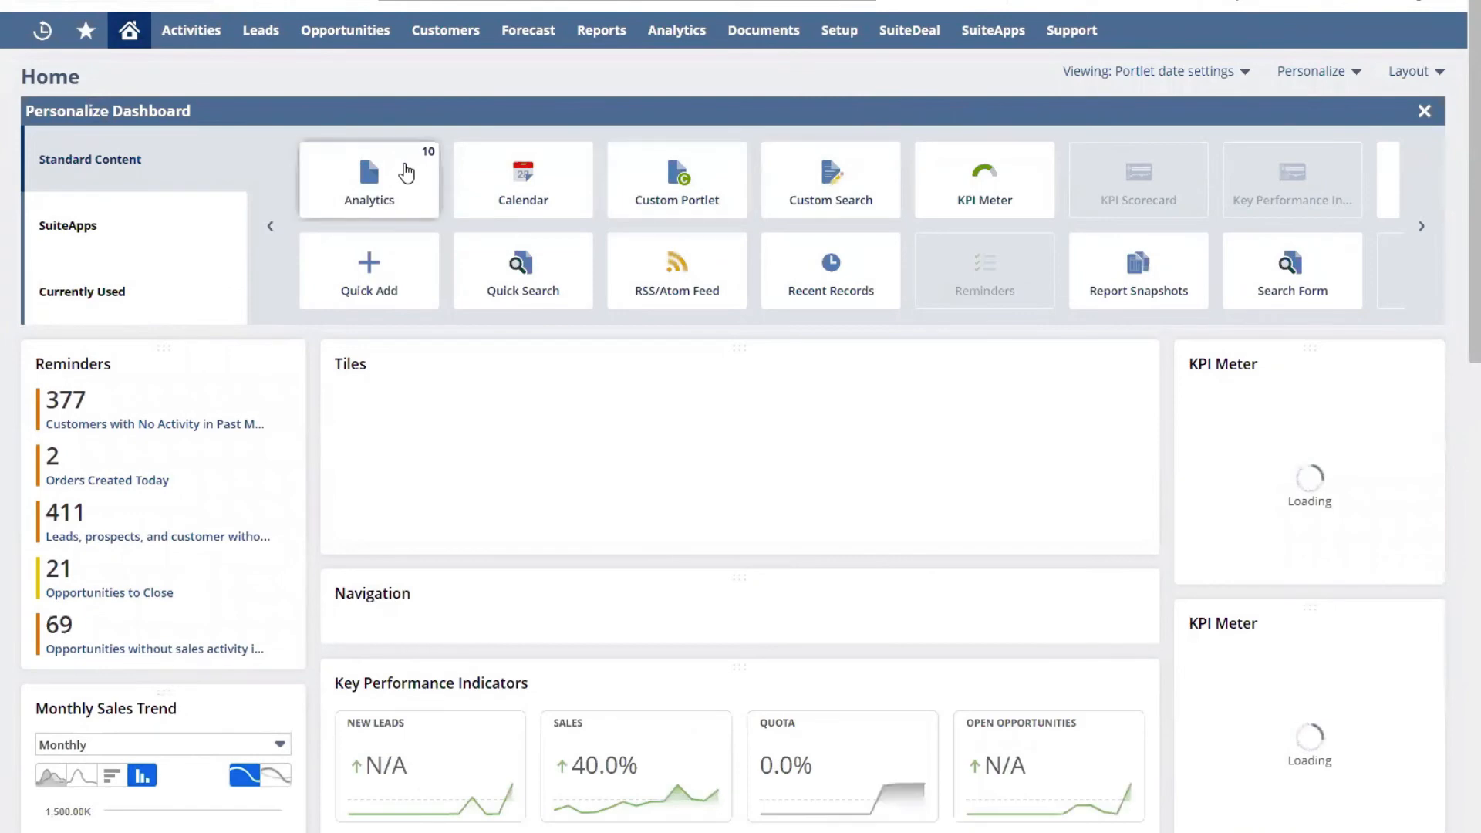
left_click_drag(350, 361, 351, 362)
Set up the Analytics portlet to show Pivot 1 of the JMD Sales by Month workbook and finish personalizing the dashboard.
left_click(1134, 363)
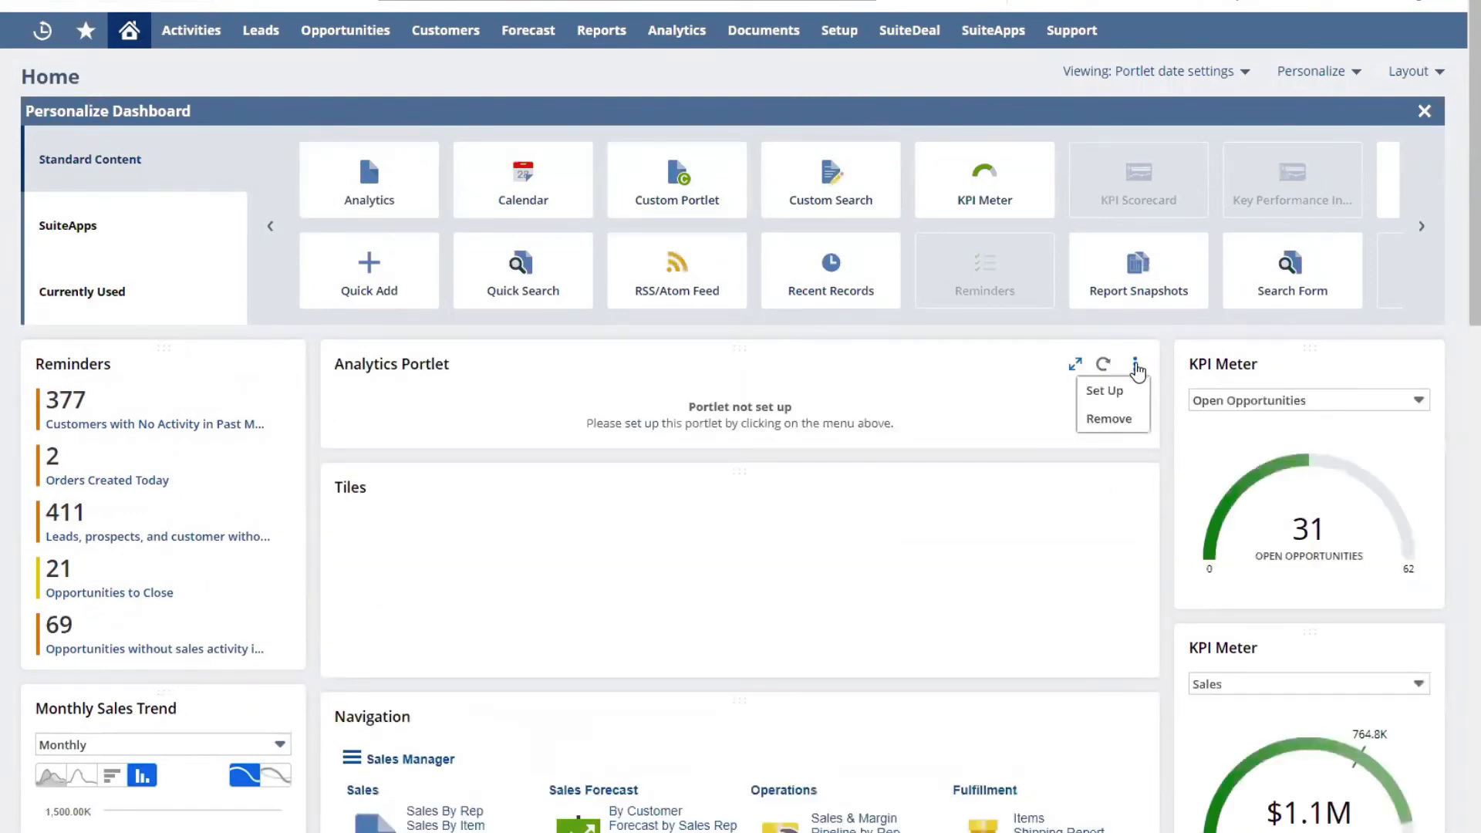
left_click(1104, 391)
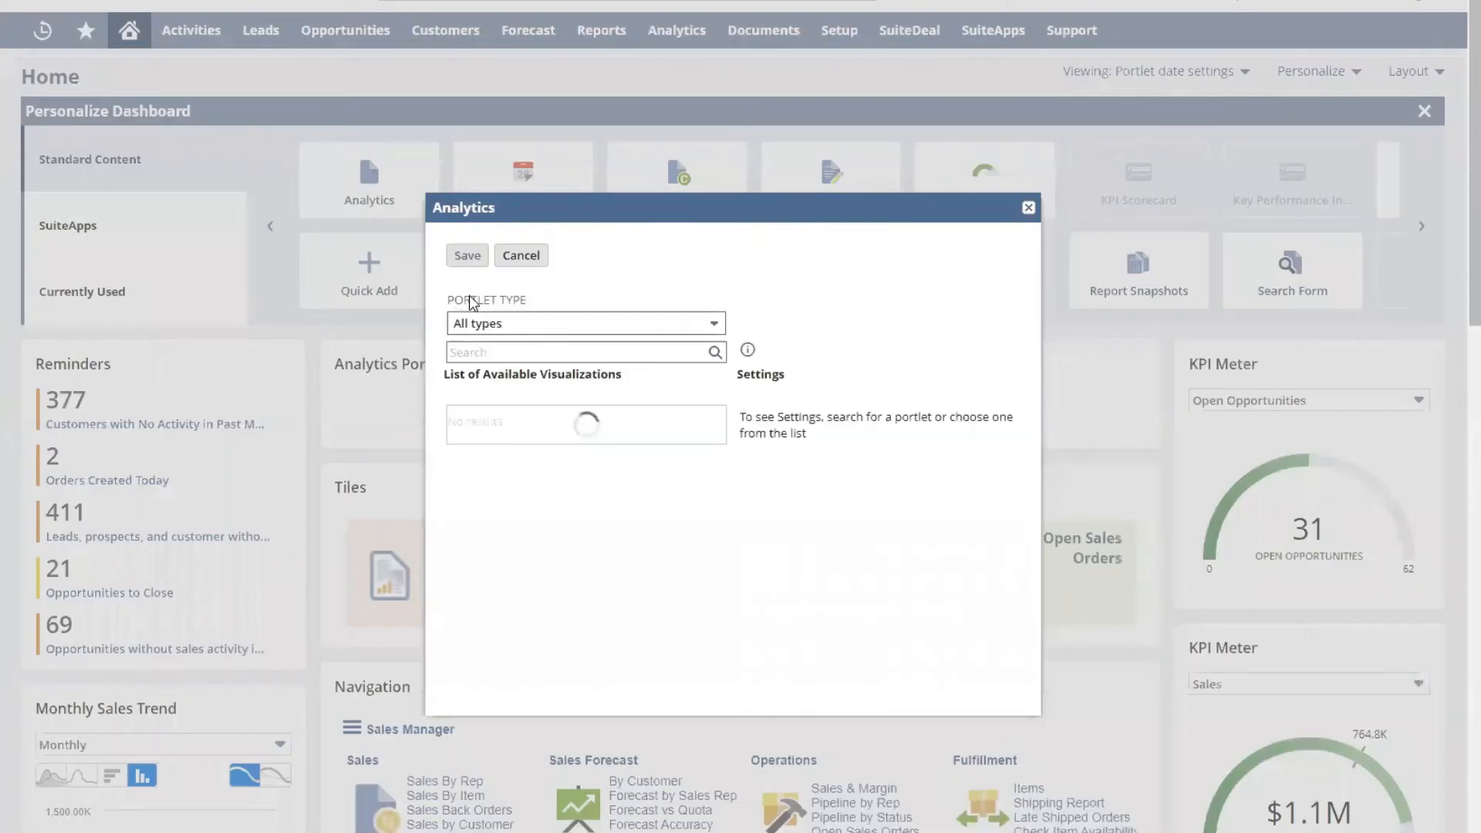
scroll(544, 484, "down", 3)
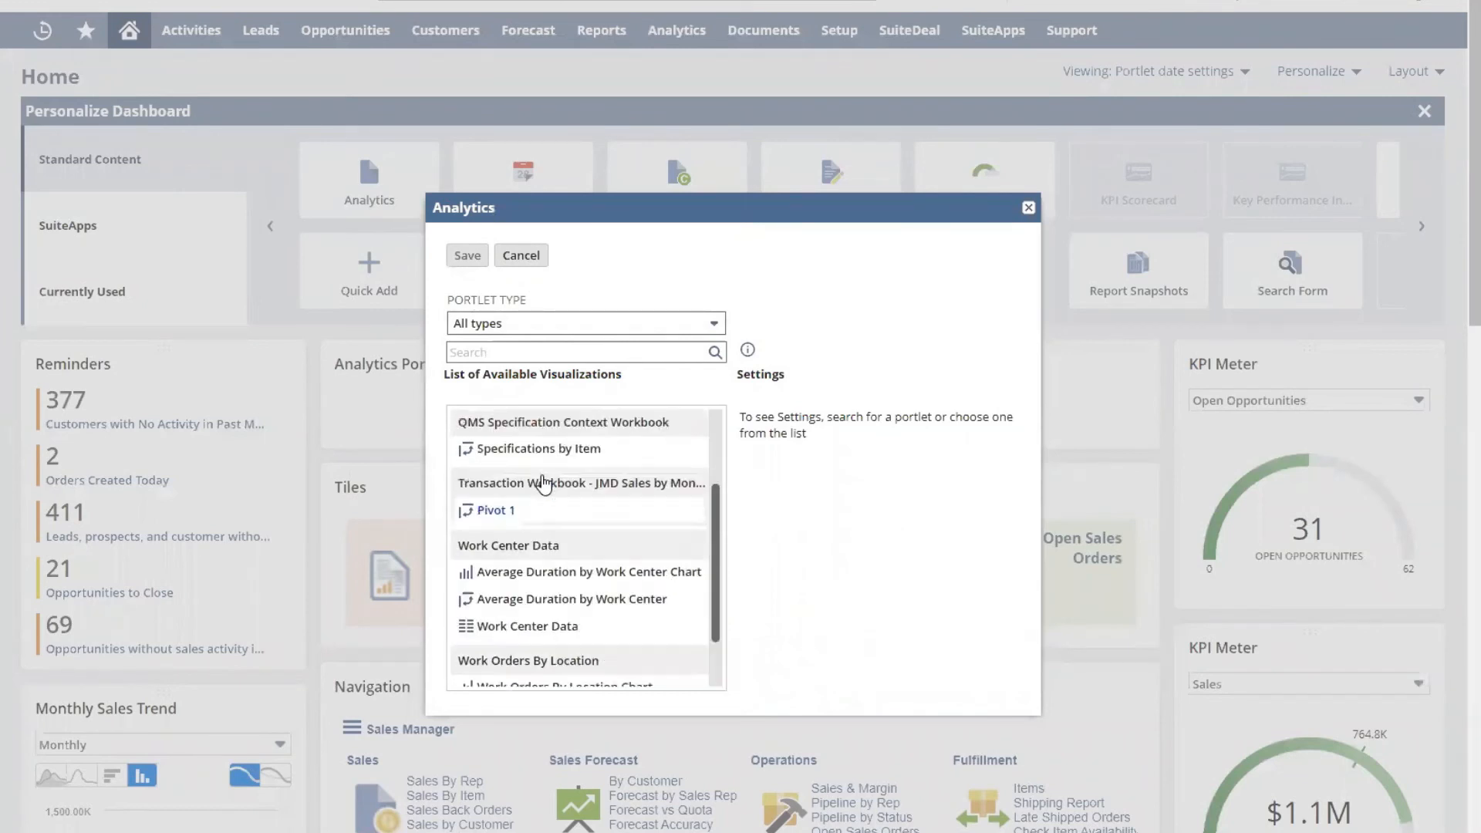
scroll(545, 484, "up", 3)
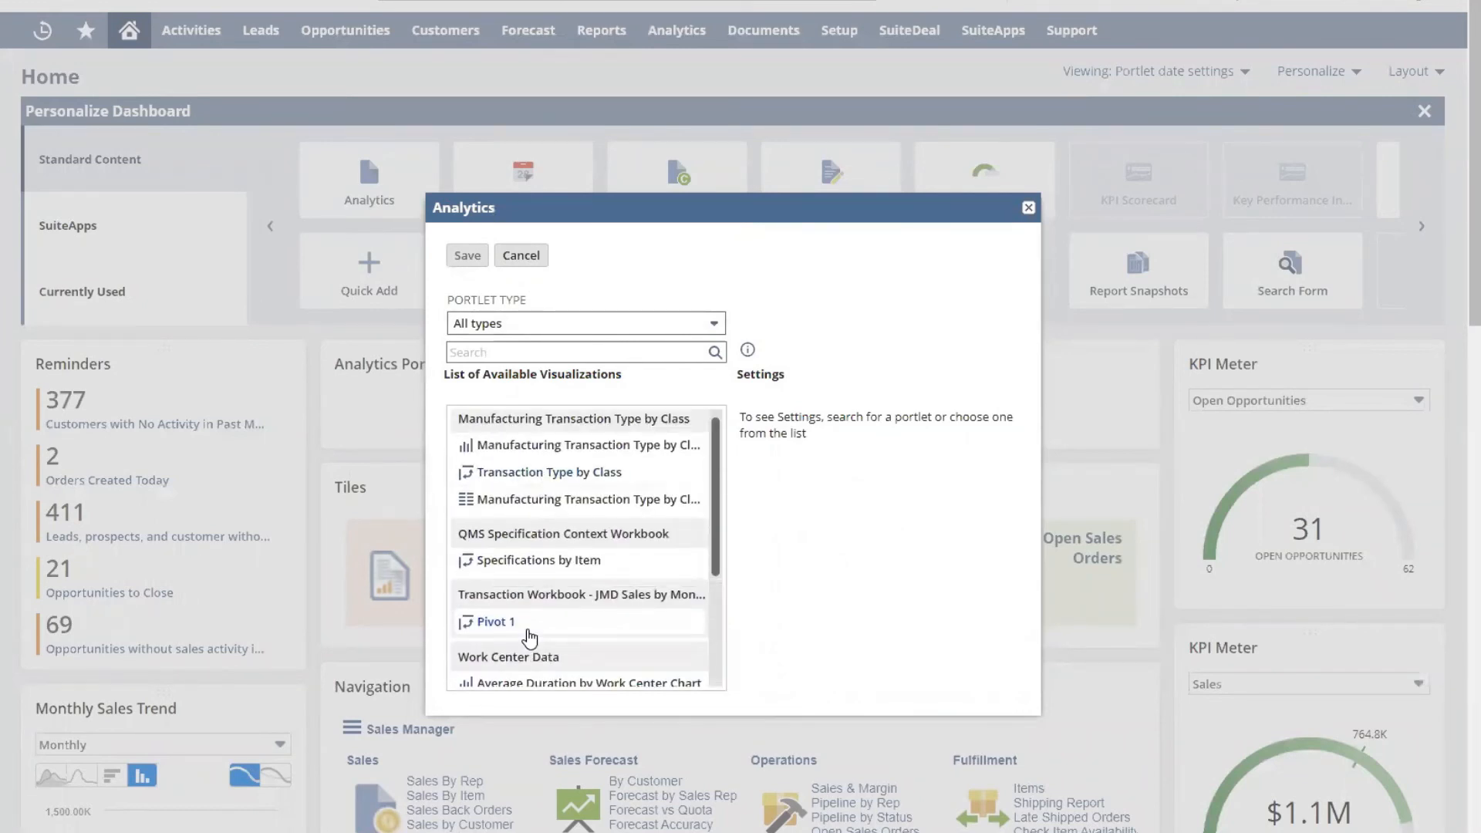
left_click(497, 621)
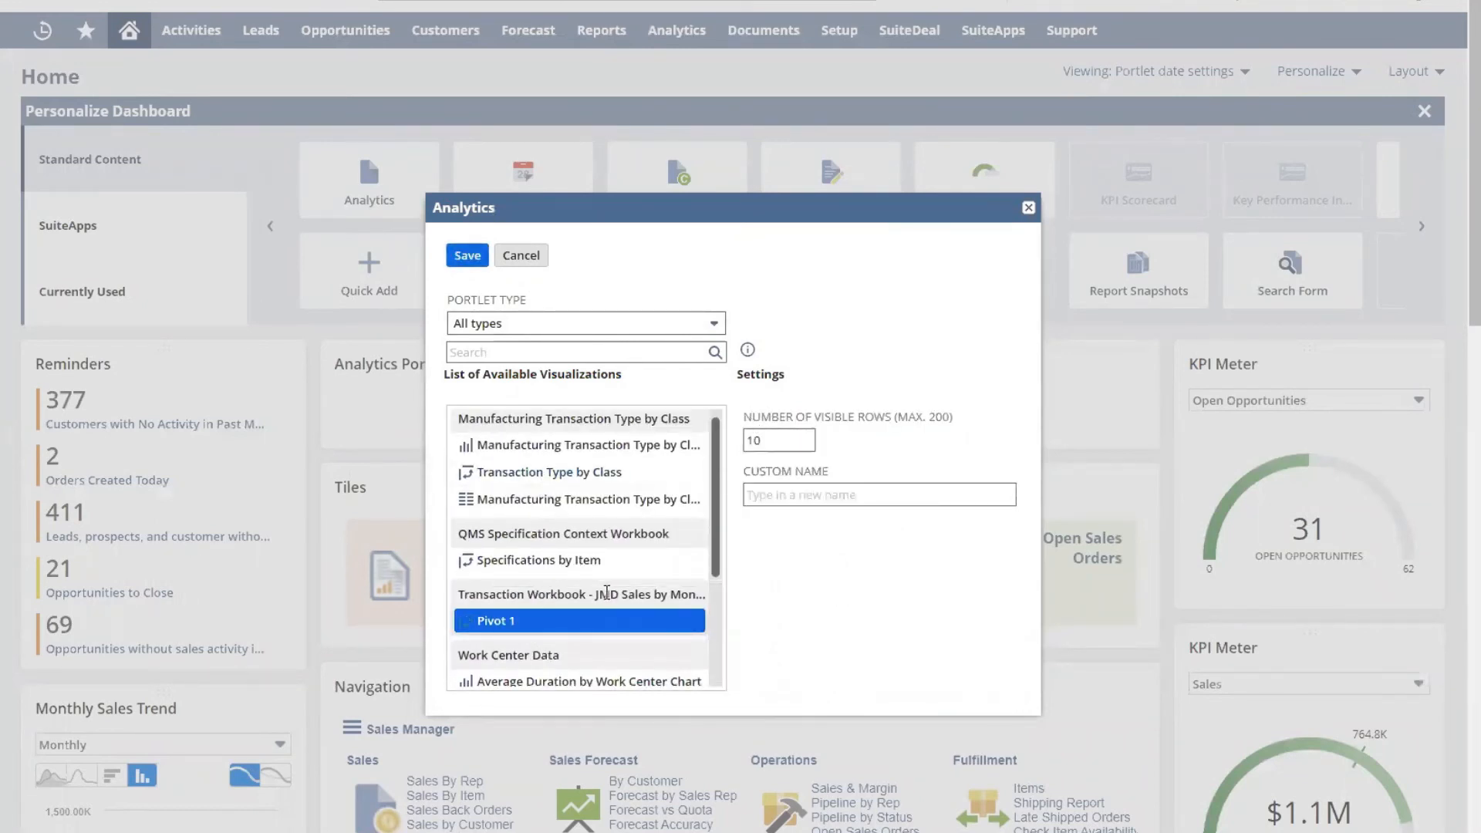
left_click(467, 255)
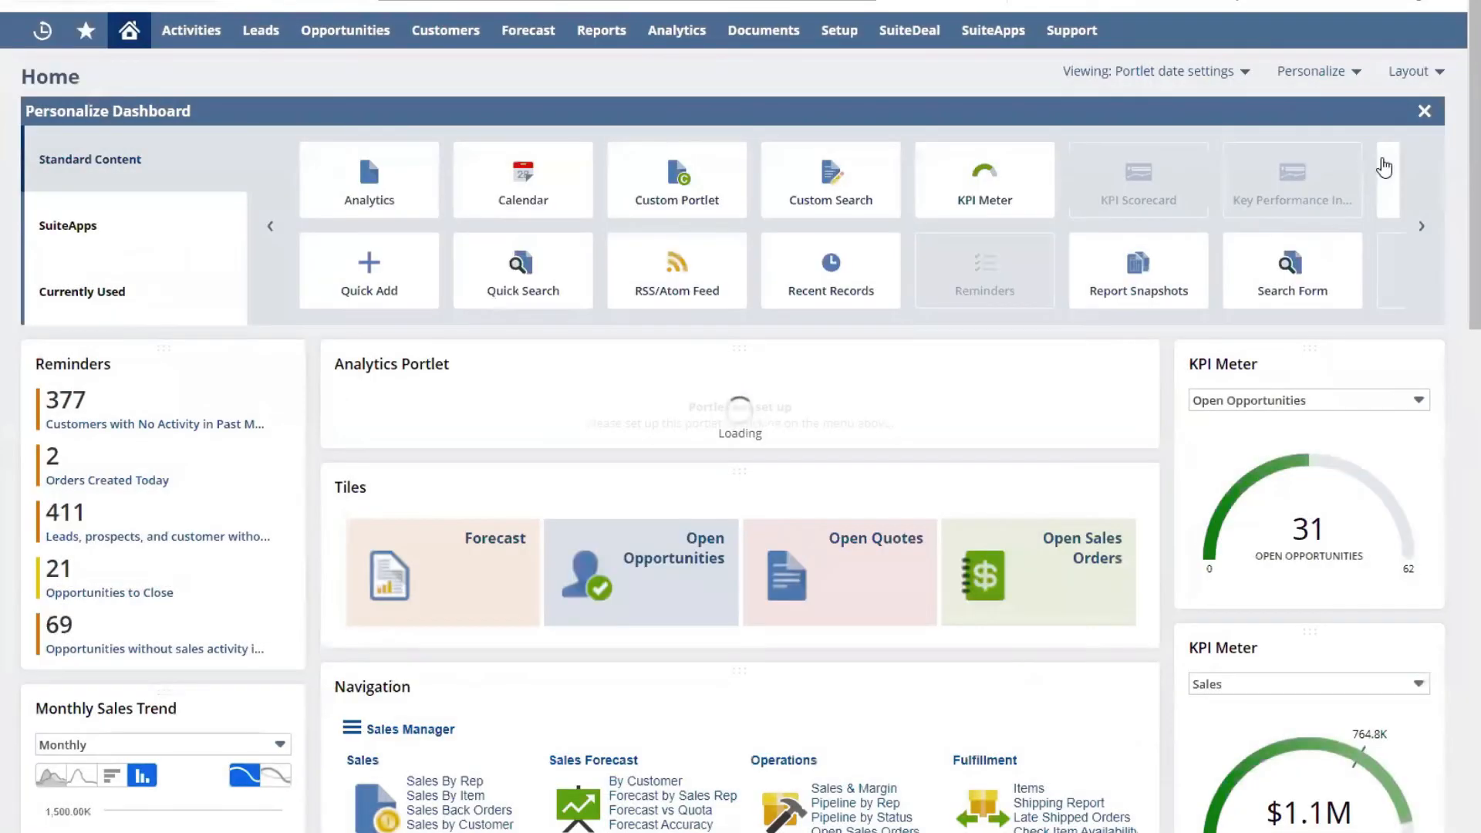
left_click(1424, 112)
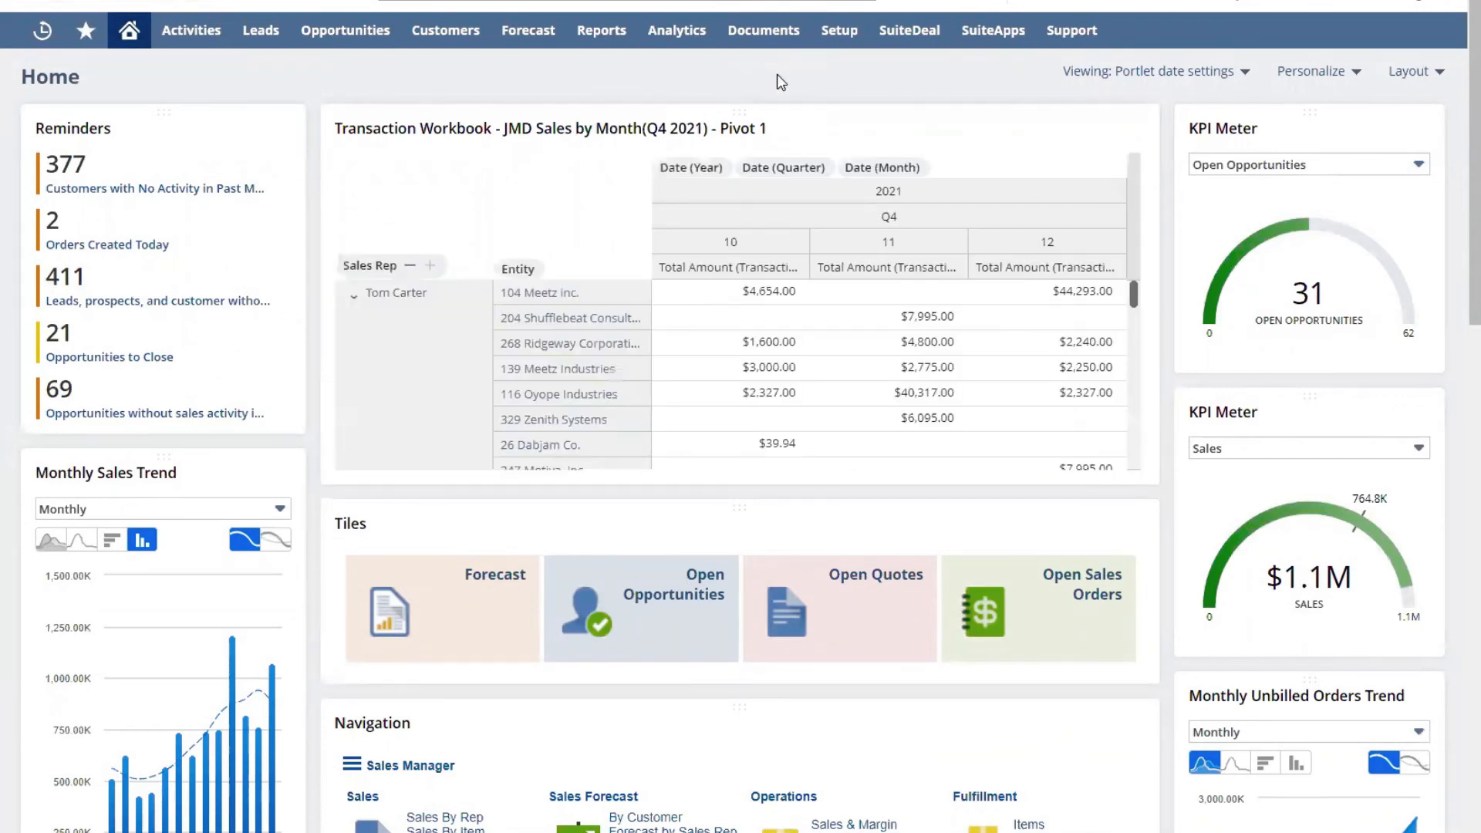
Examine the monthly totals by sales rep and entity in the pivot portlet, along with the dashboard's other portlets.
scroll(929, 296, "down", 5)
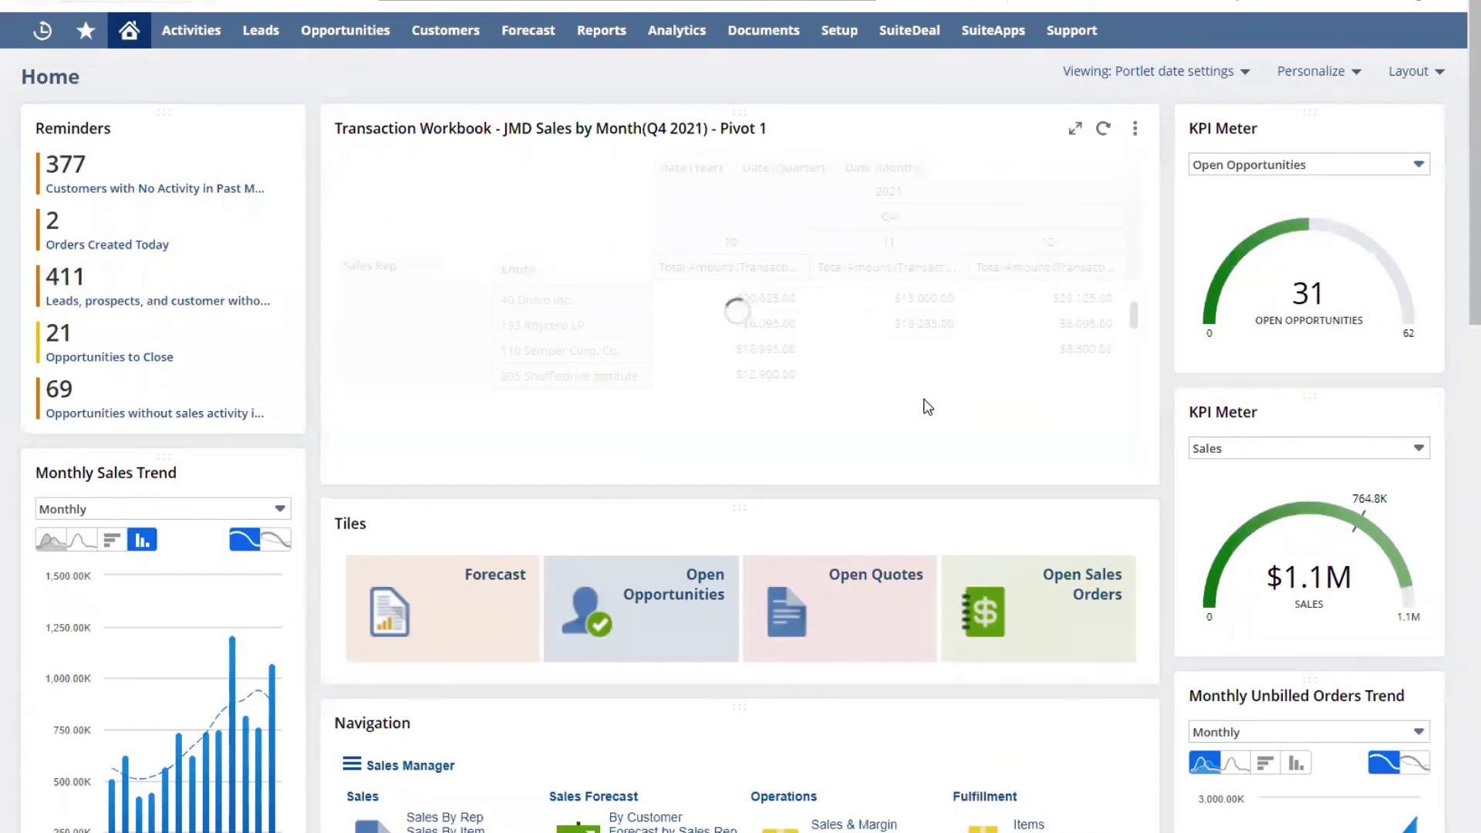
scroll(848, 403, "down", 5)
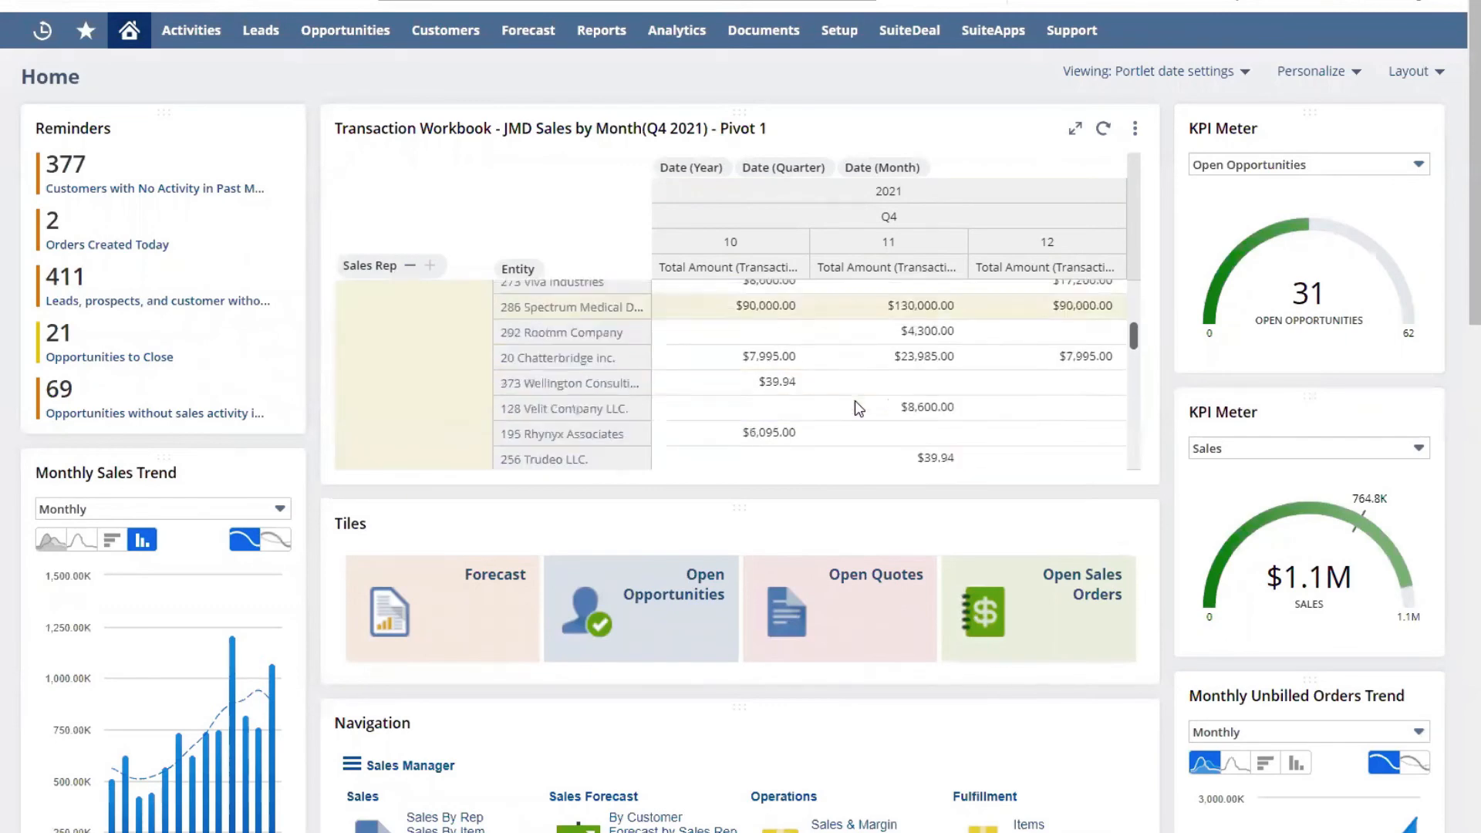
scroll(913, 390, "down", 3)
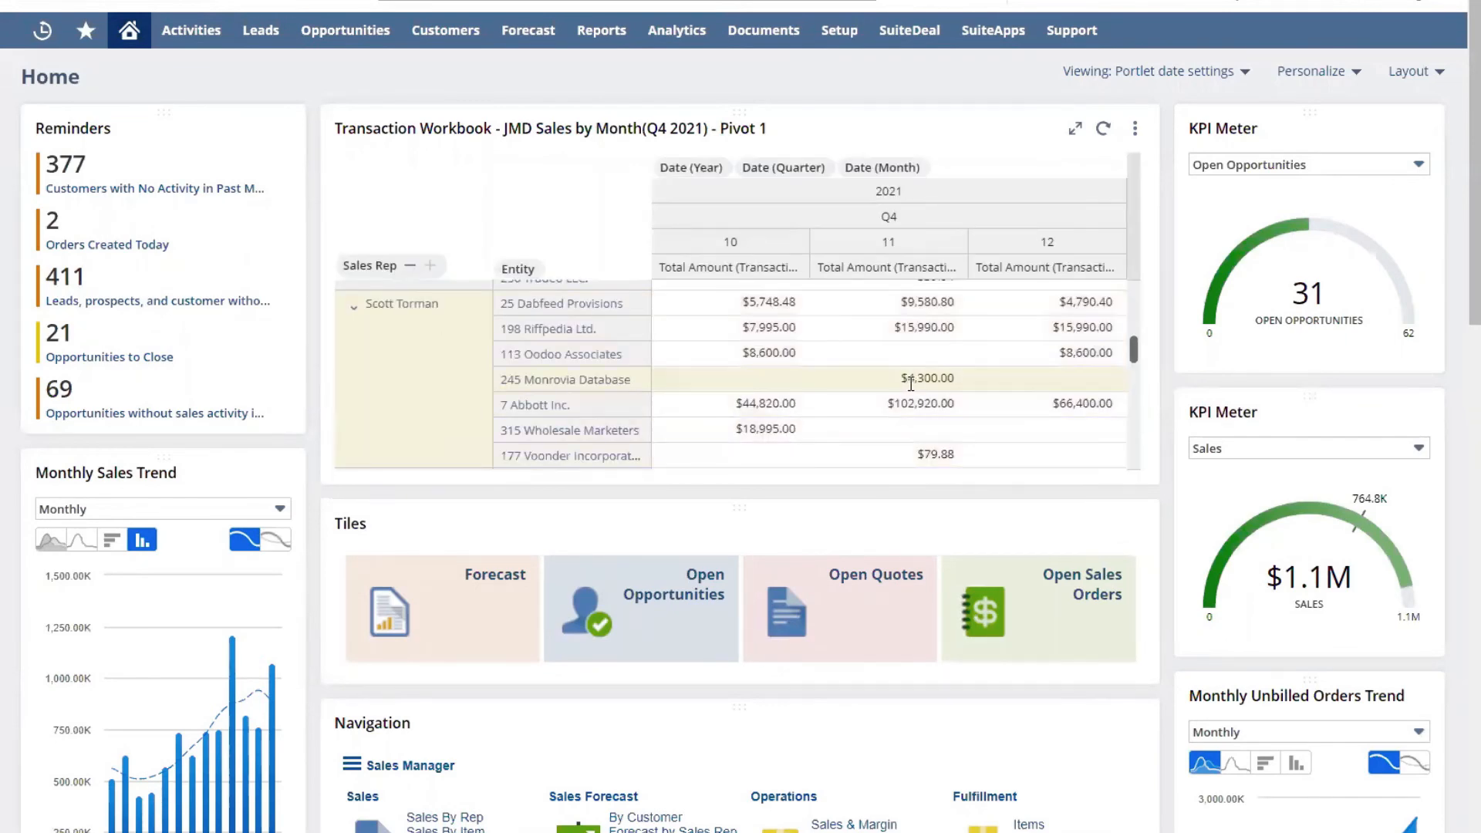
scroll(913, 389, "down", 5)
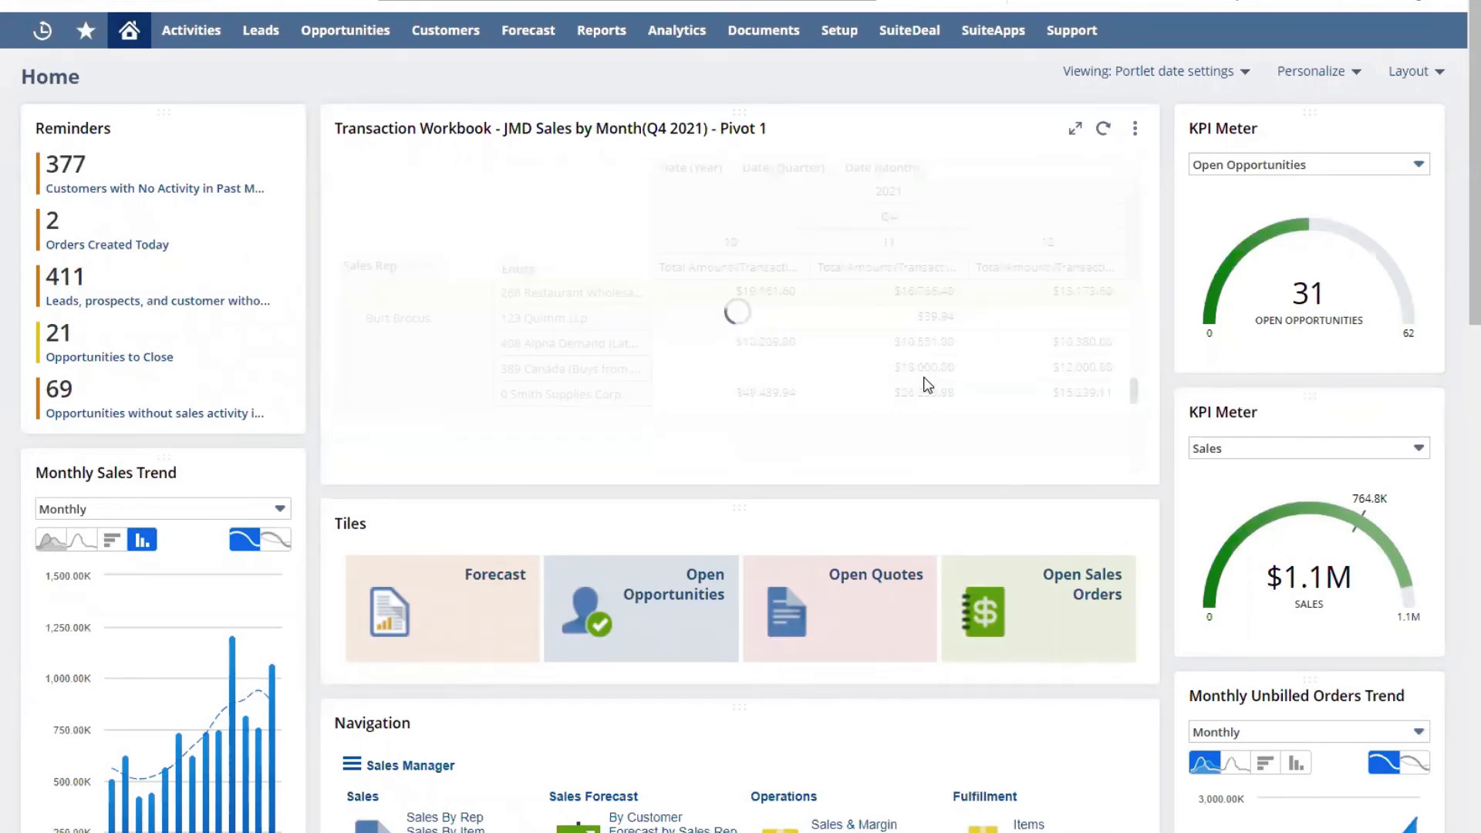
scroll(978, 409, "down", 5)
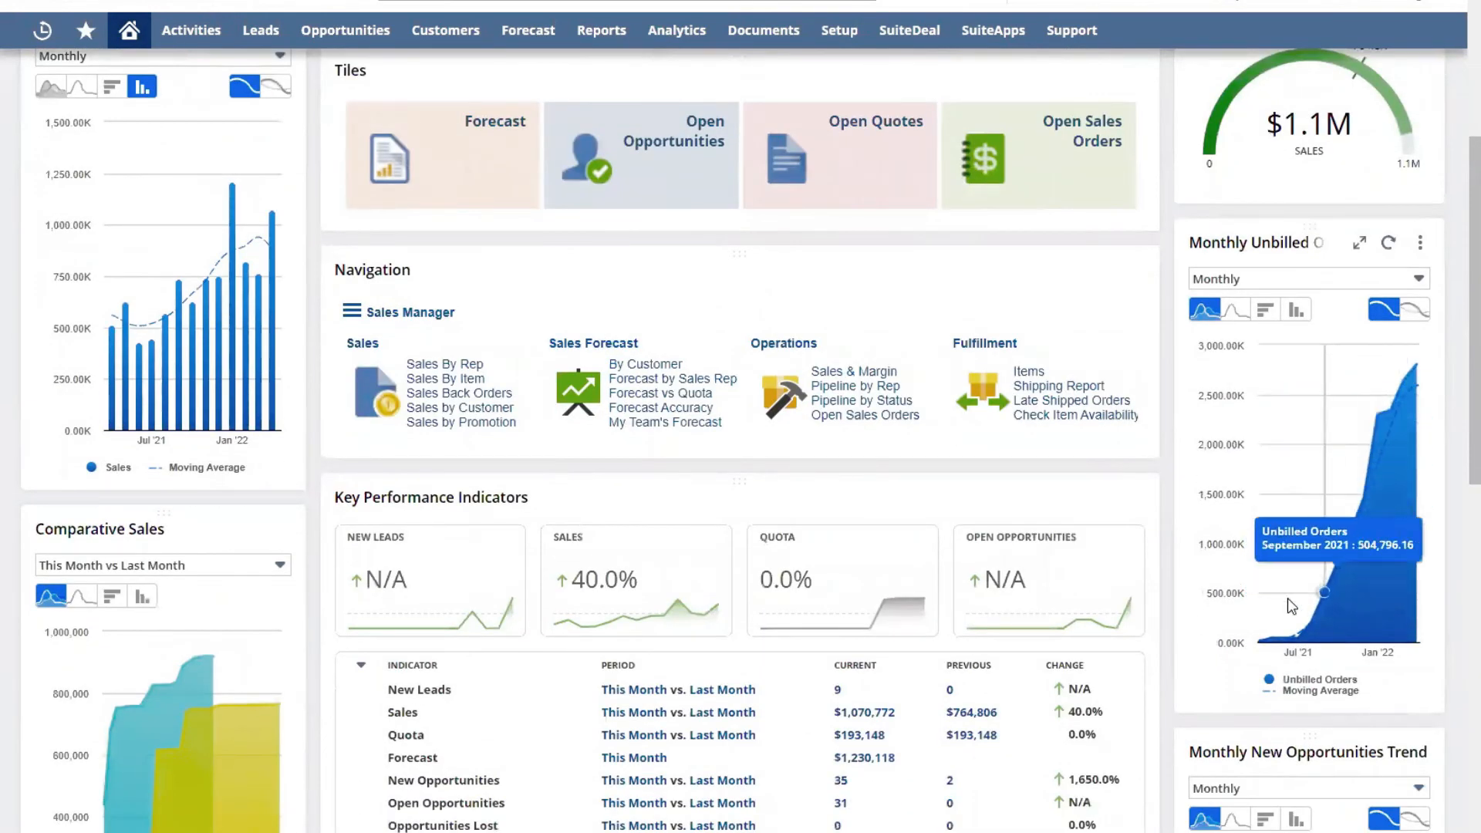
scroll(469, 663, "down", 3)
scroll(469, 662, "down", 13)
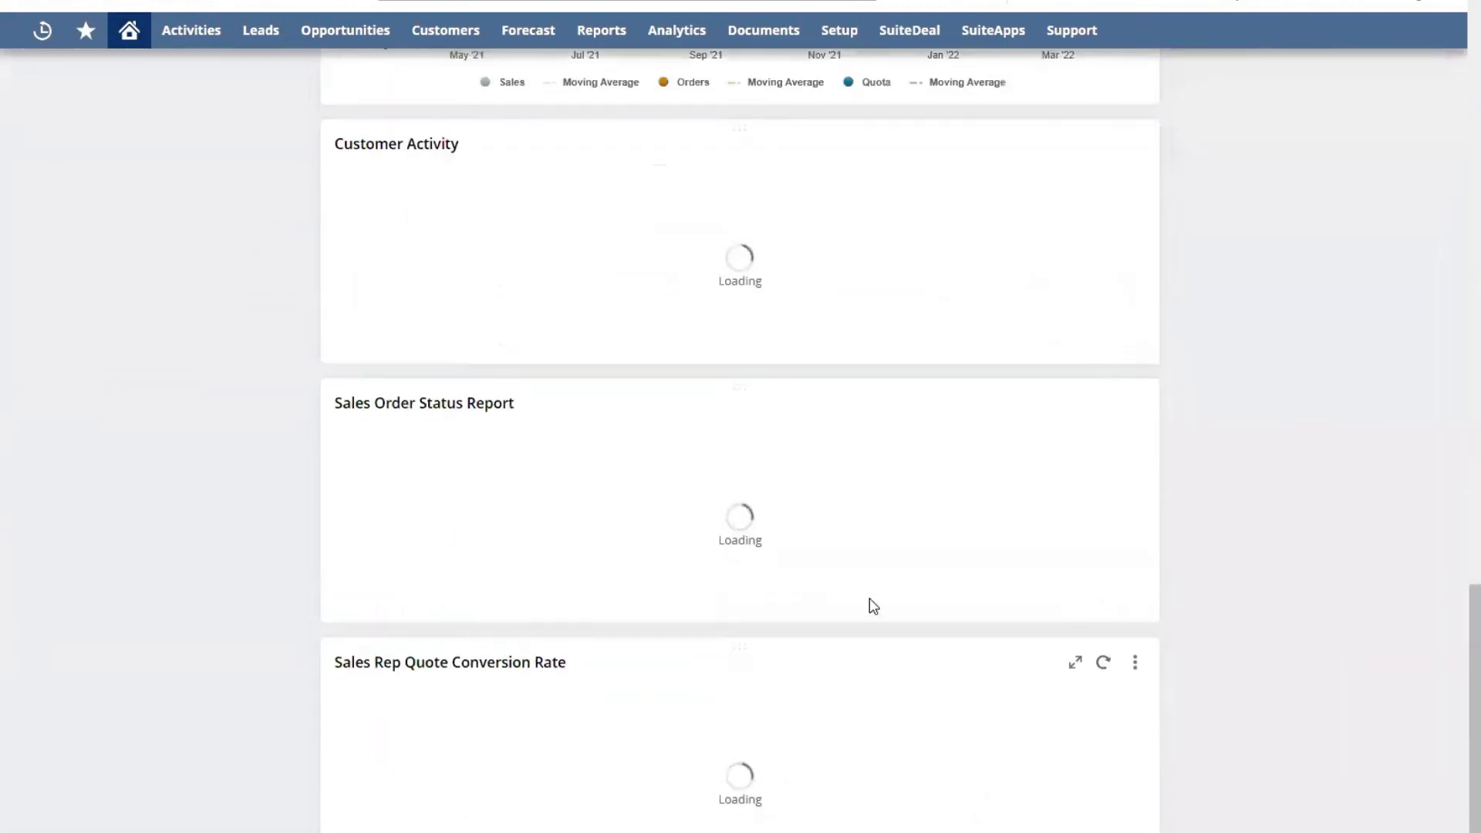
scroll(763, 725, "down", 1)
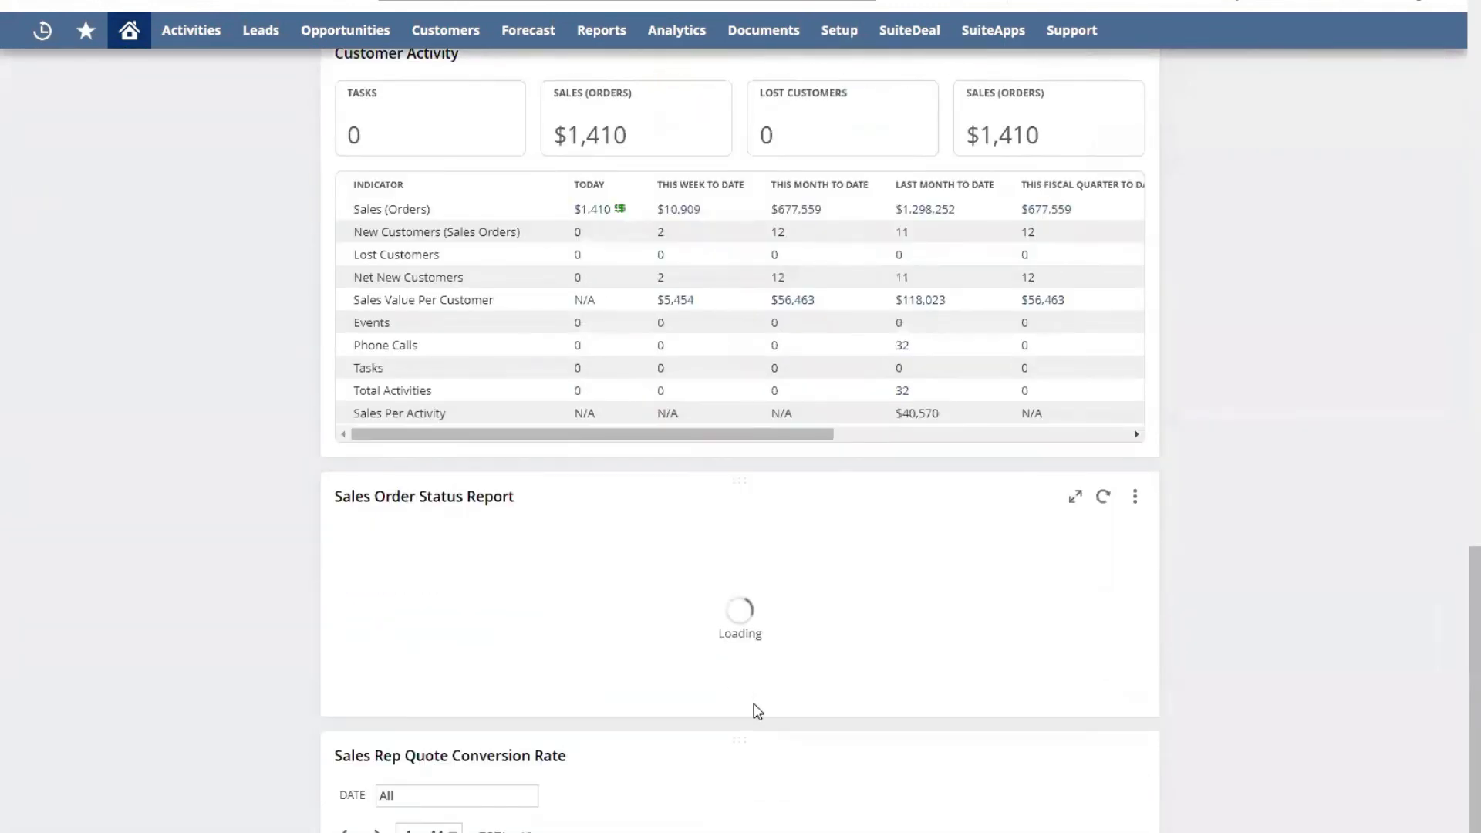
scroll(755, 708, "down", 3)
scroll(984, 691, "up", 7)
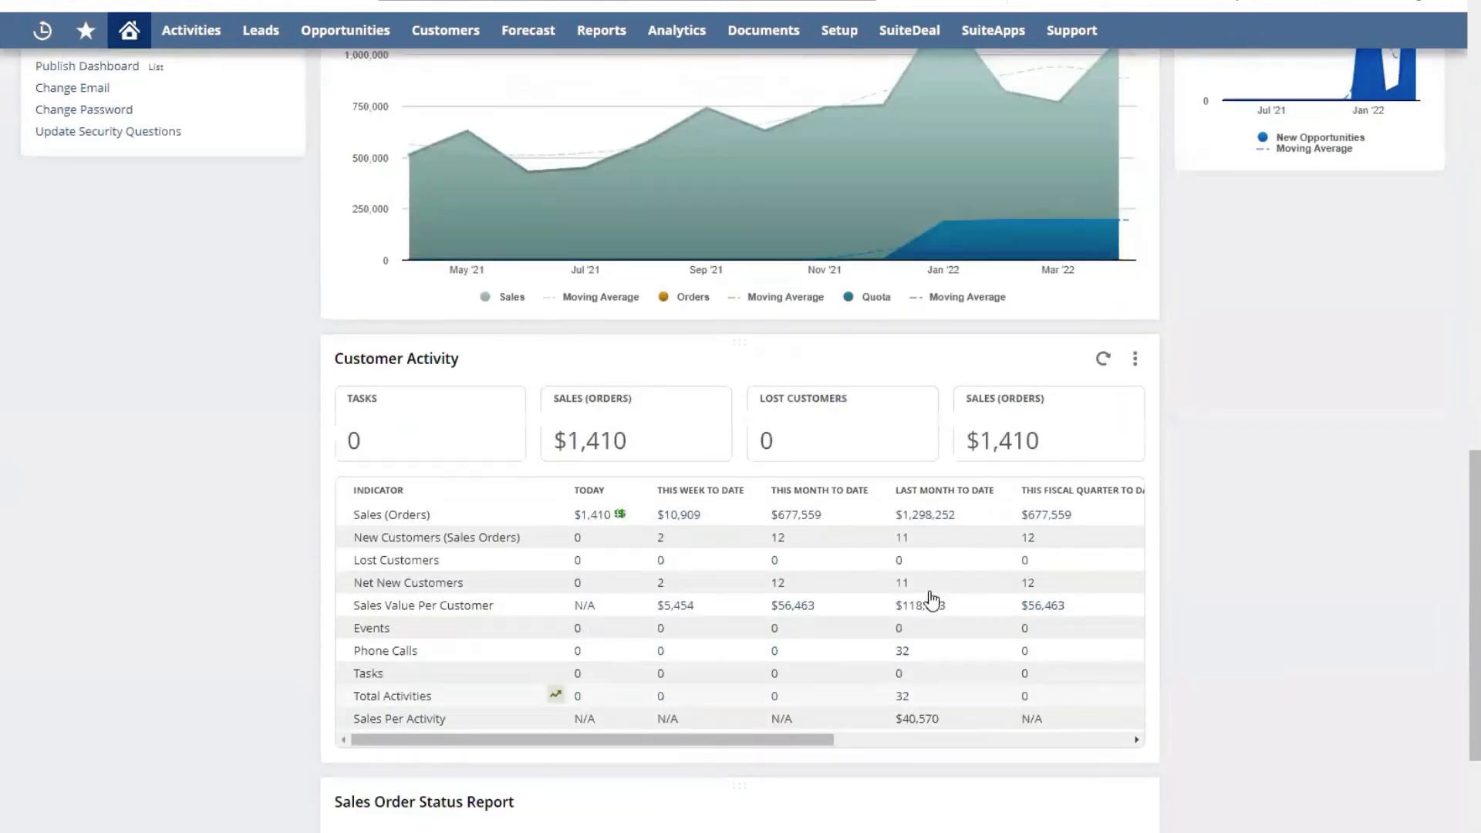
scroll(938, 599, "up", 10)
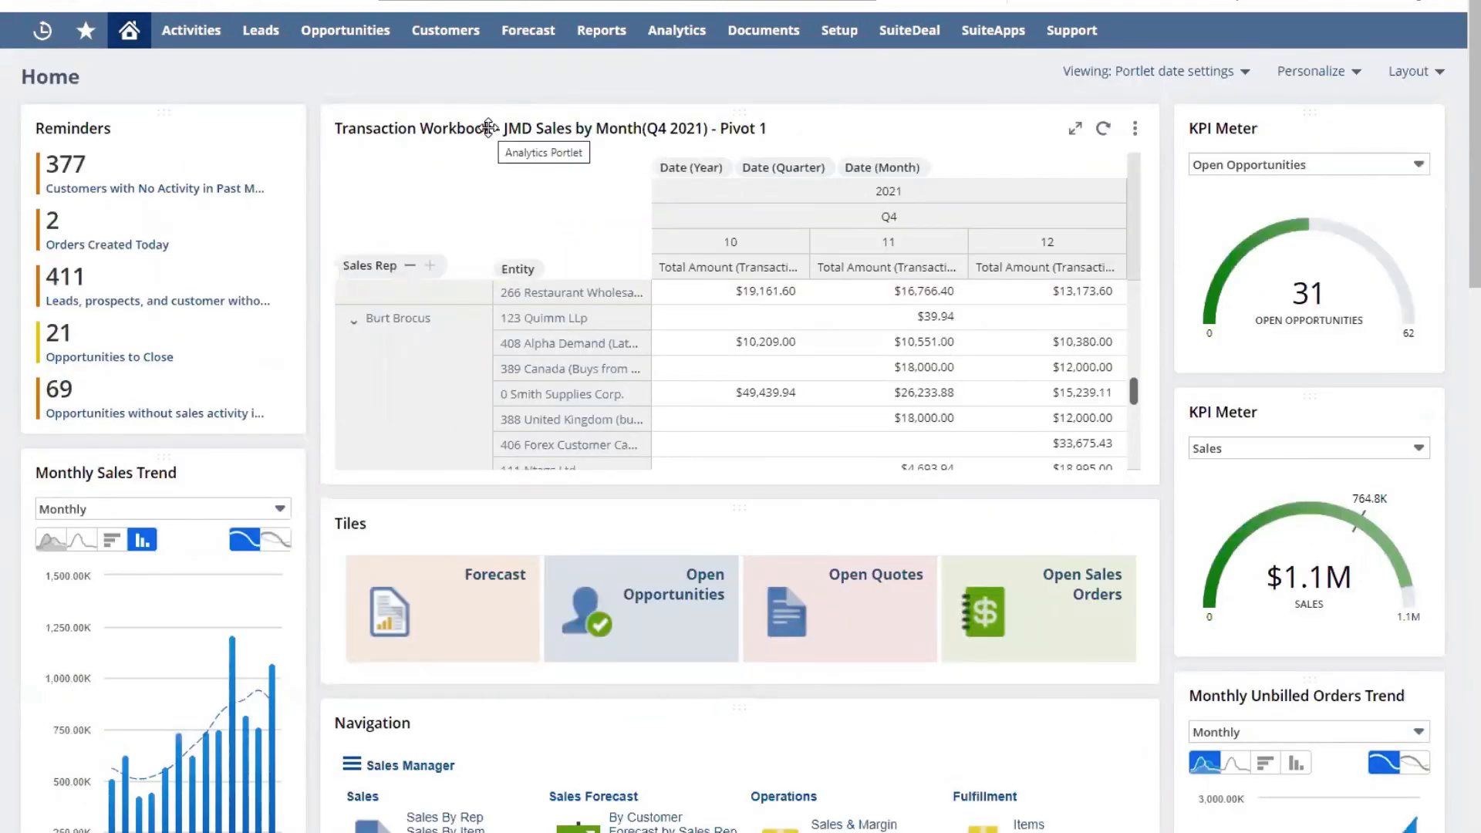
scroll(1085, 352, "down", 5)
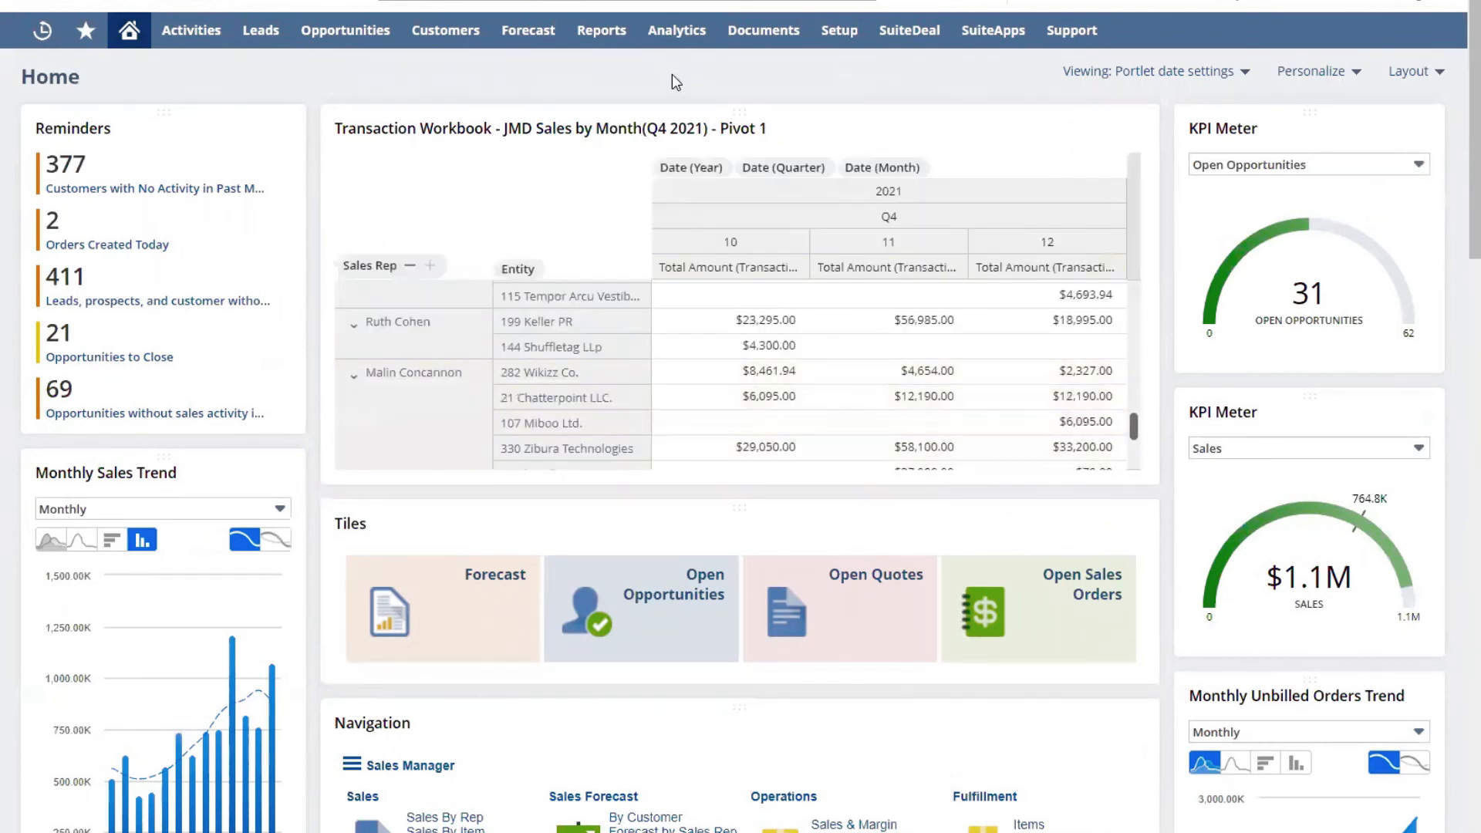
left_click(1135, 128)
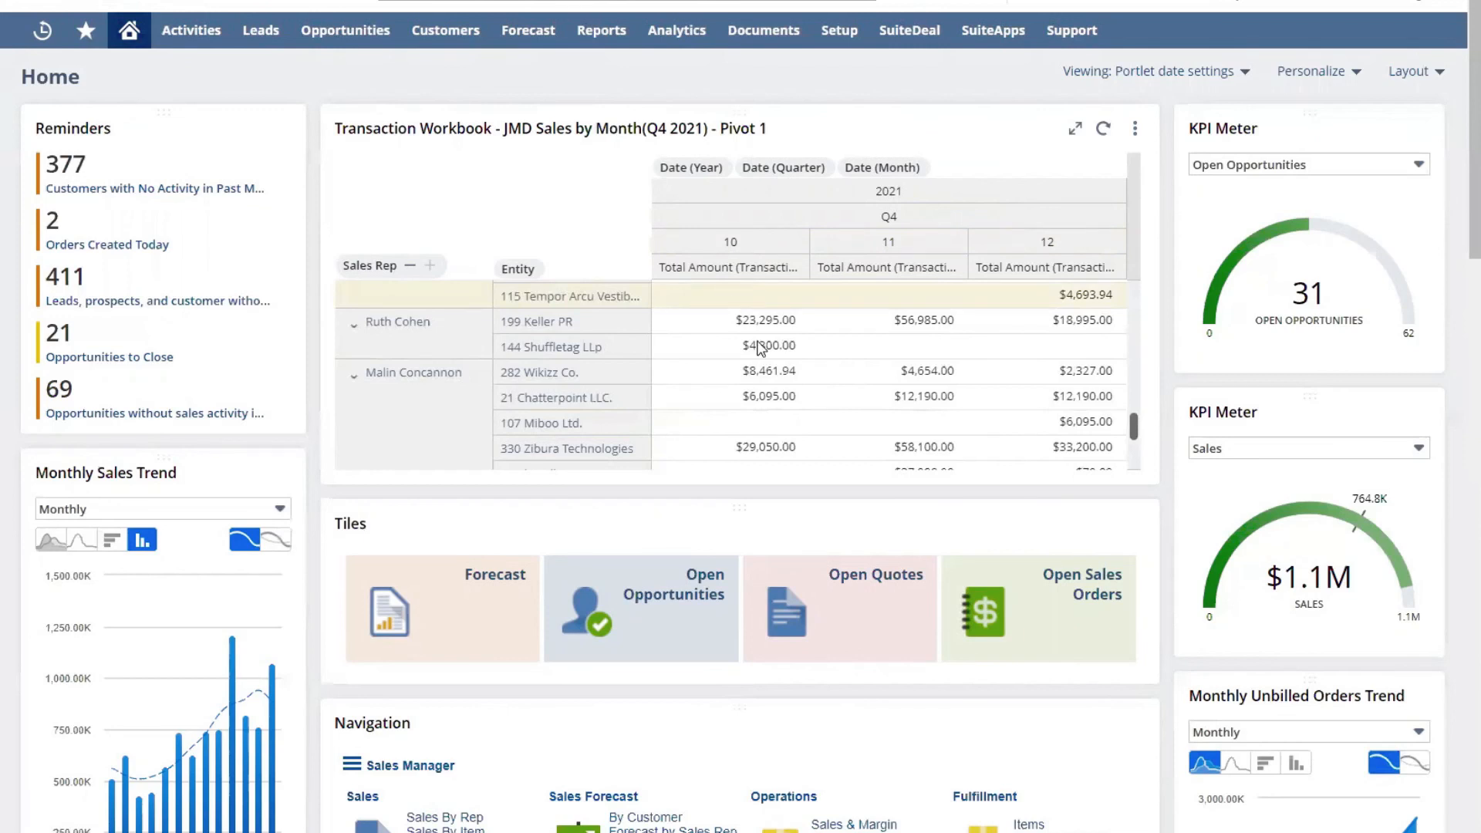
scroll(760, 343, "down", 5)
scroll(763, 347, "up", 5)
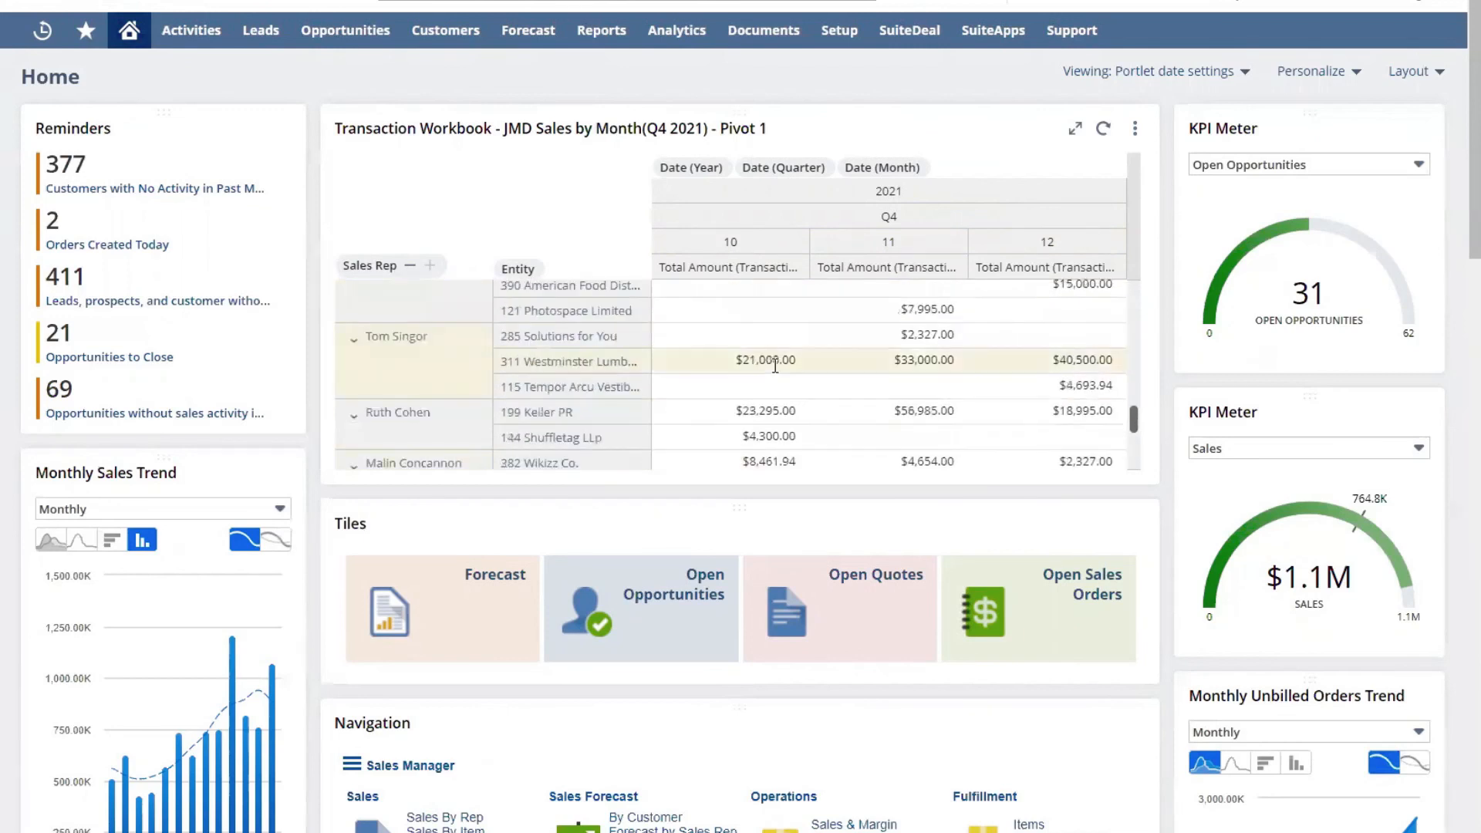